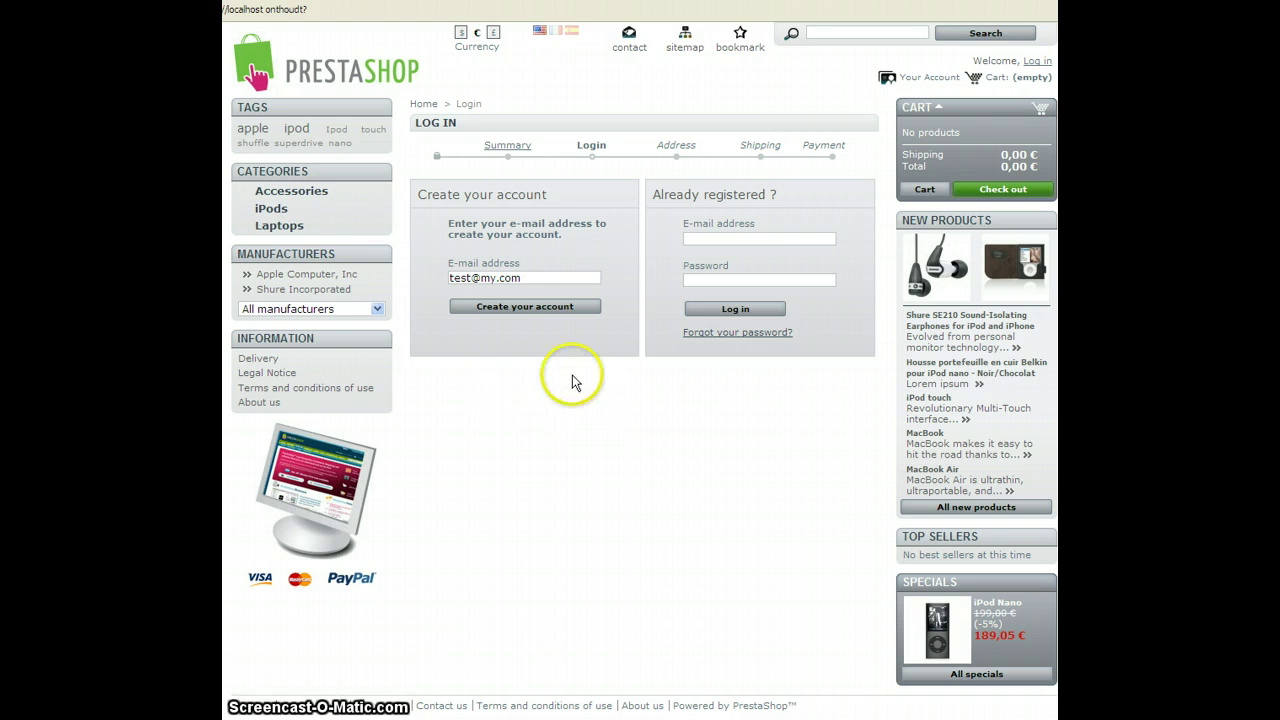
- Start account creation for the entered e-mail and view the registration form
click(553, 312)
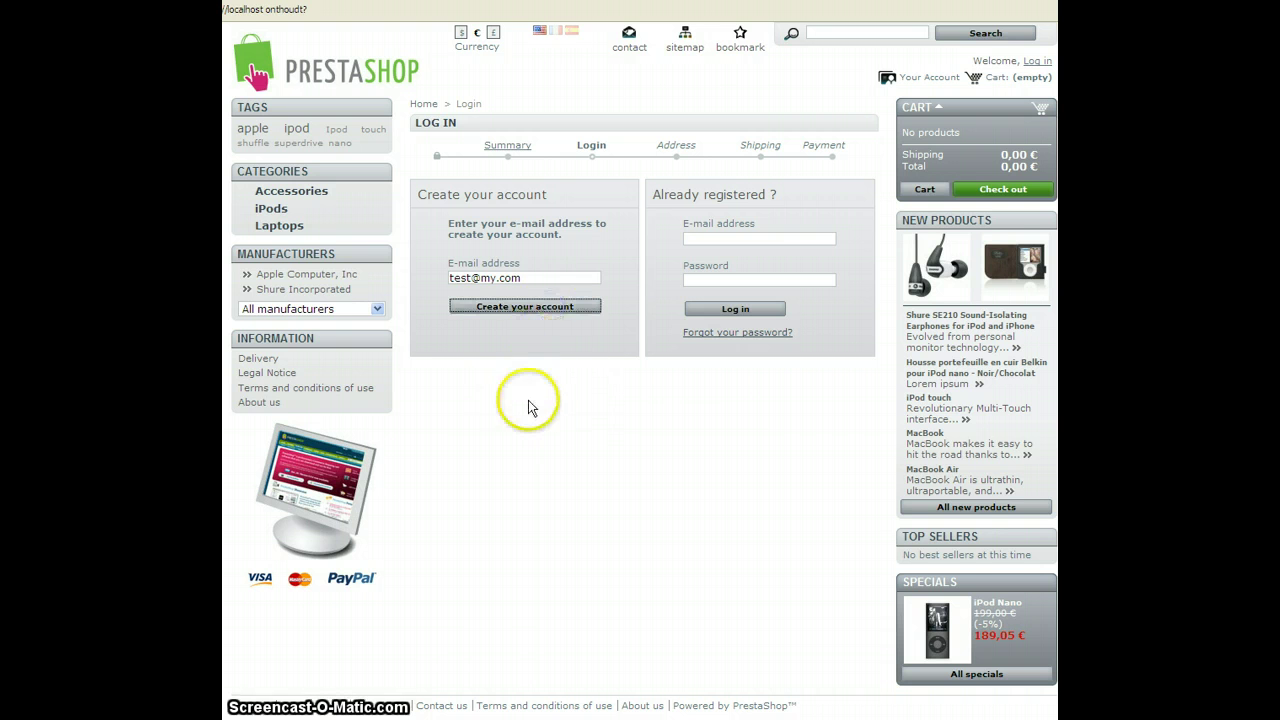
scroll(528, 405, down, 1)
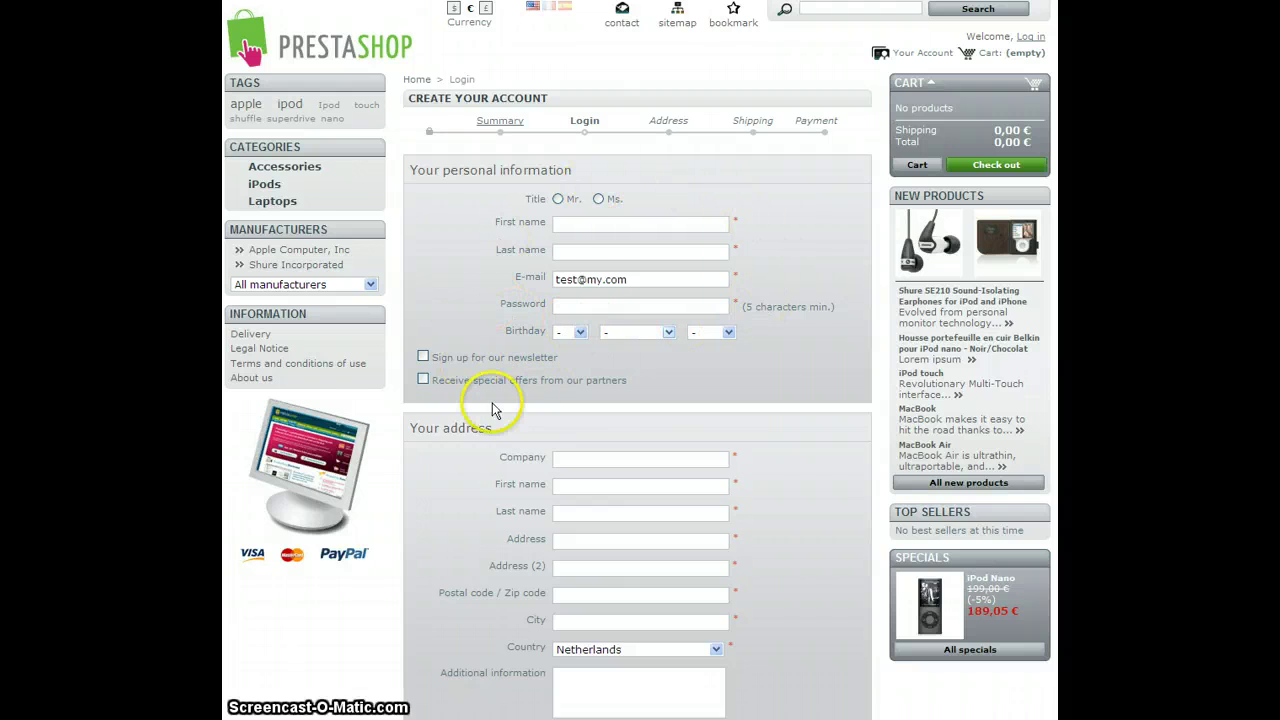
- Scroll through the empty Create Your Account form's personal and address sections
scroll(491, 404, down, 5)
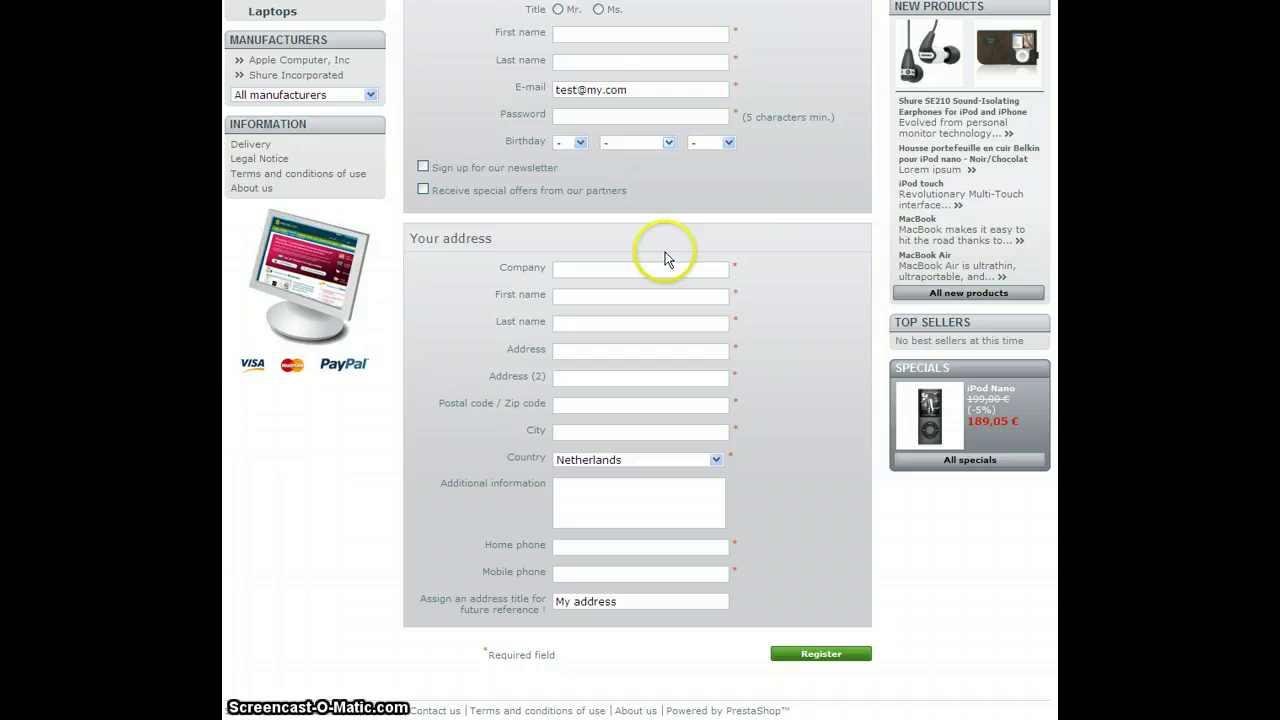
scroll(775, 242, up, 5)
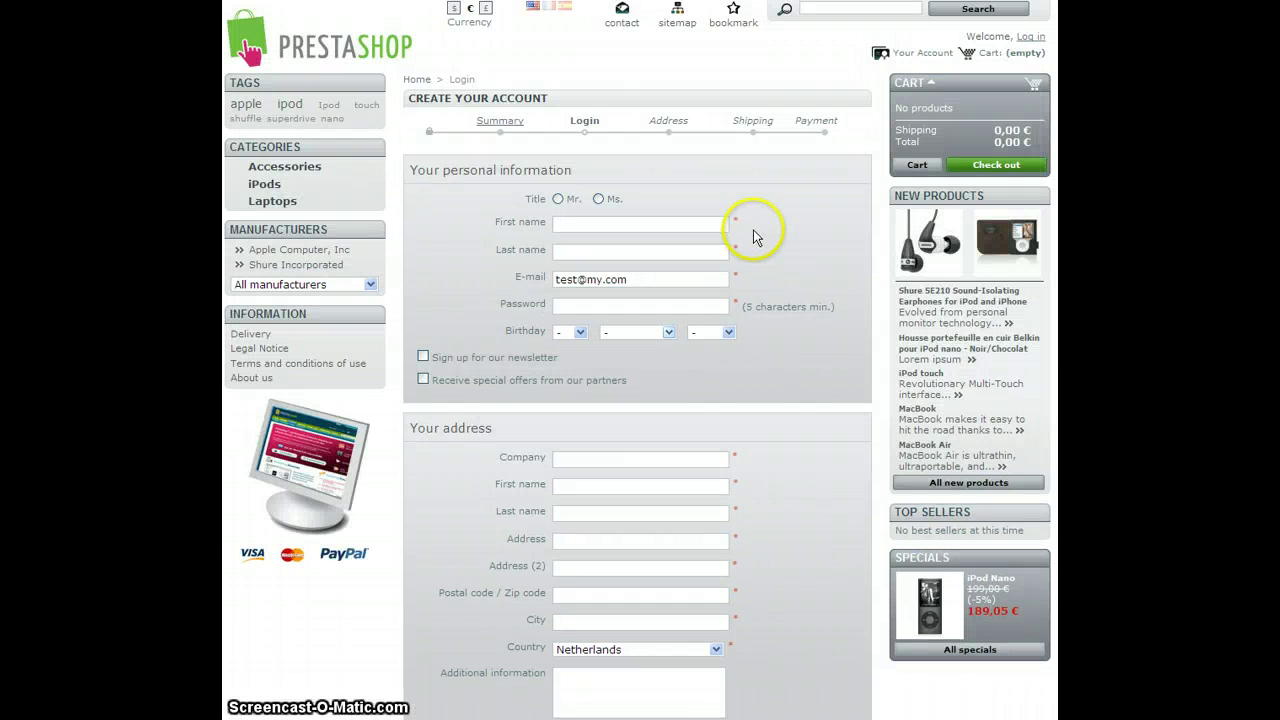
scroll(697, 226, down, 5)
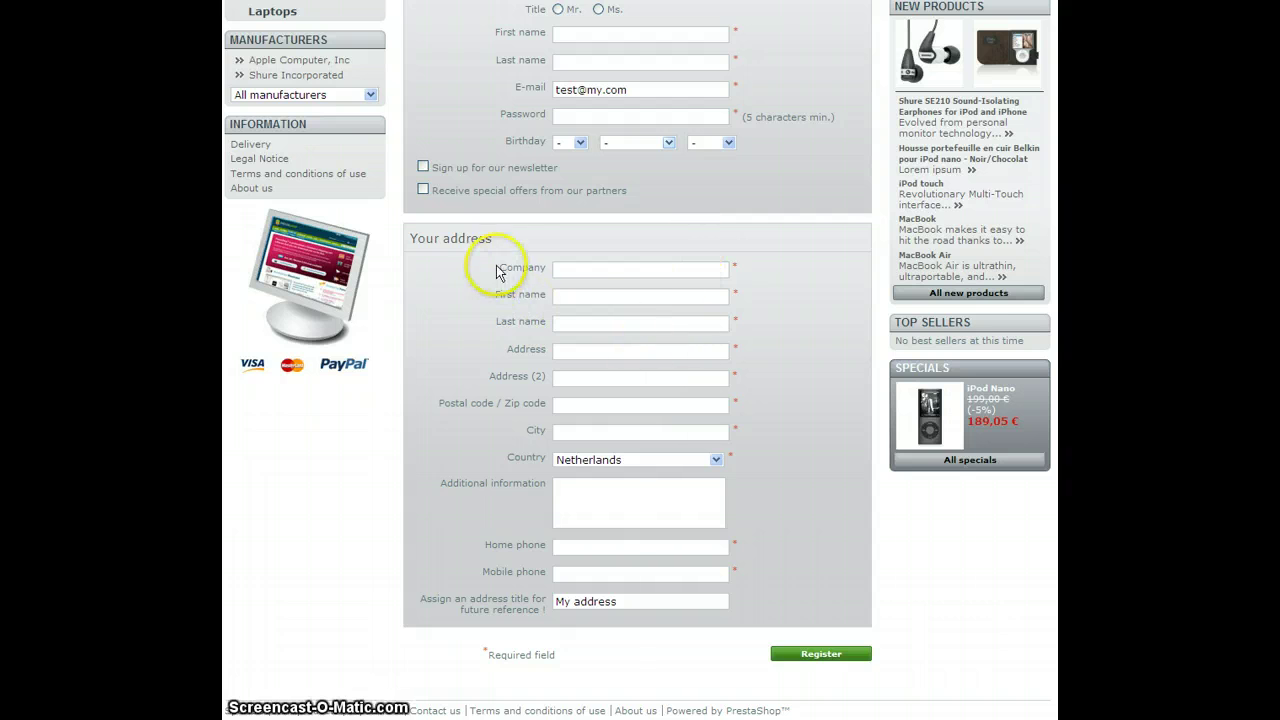
scroll(590, 245, up, 5)
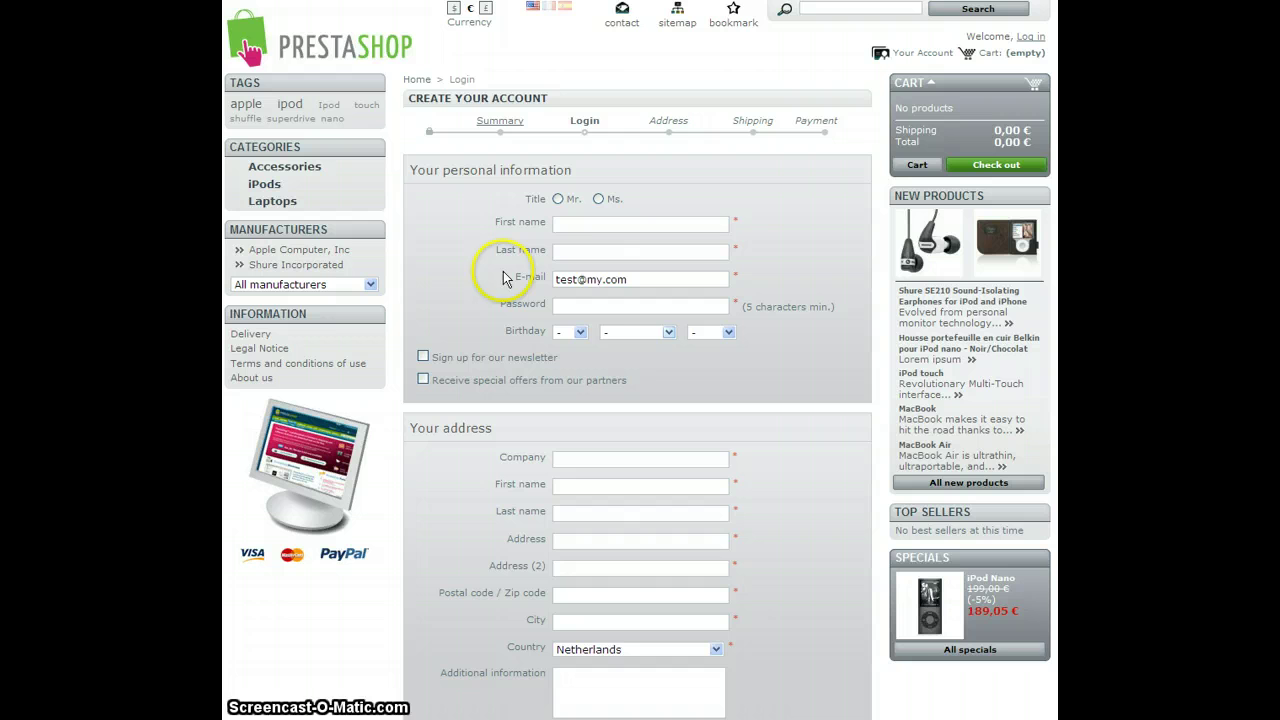
scroll(531, 385, down, 5)
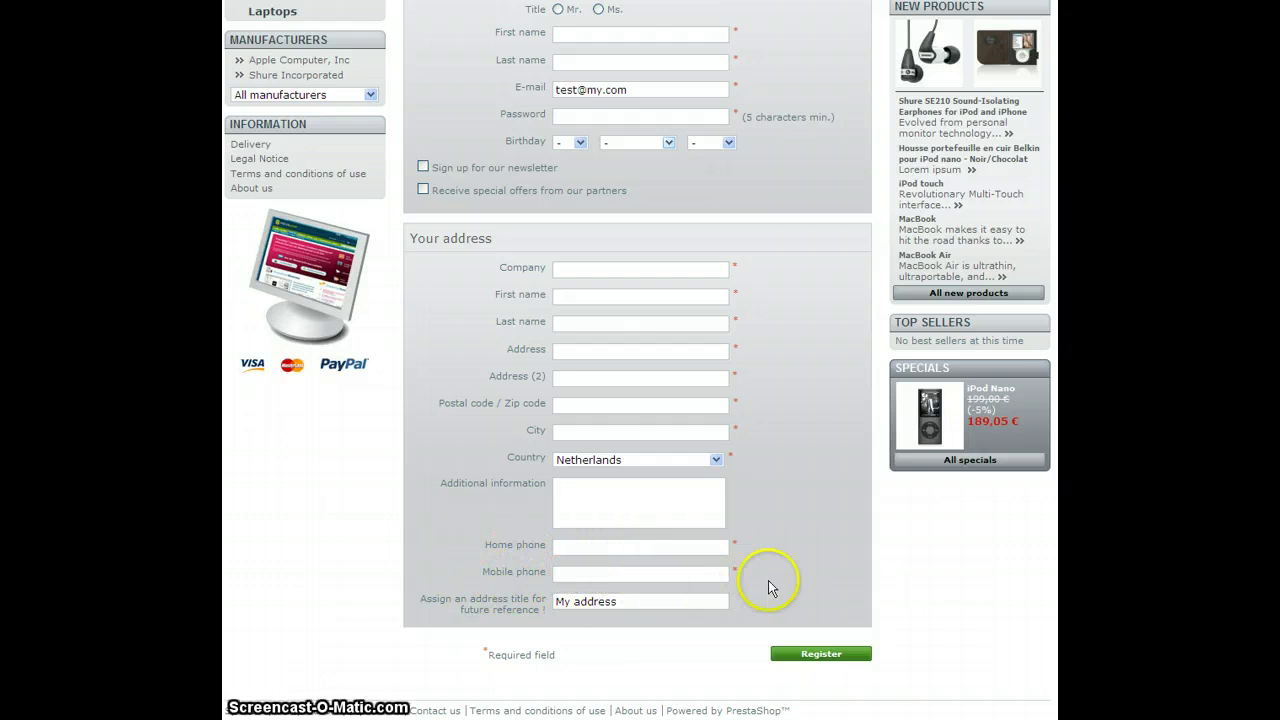
scroll(795, 560, up, 3)
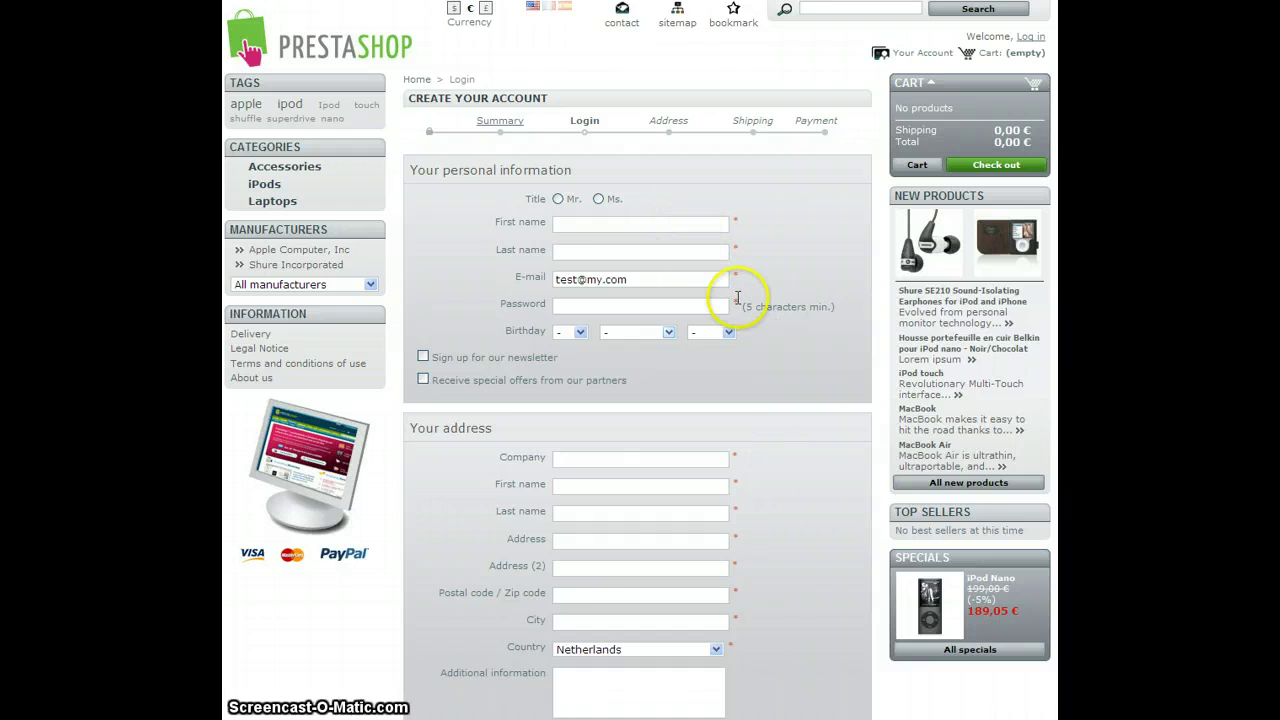
scroll(823, 557, down, 3)
click(817, 655)
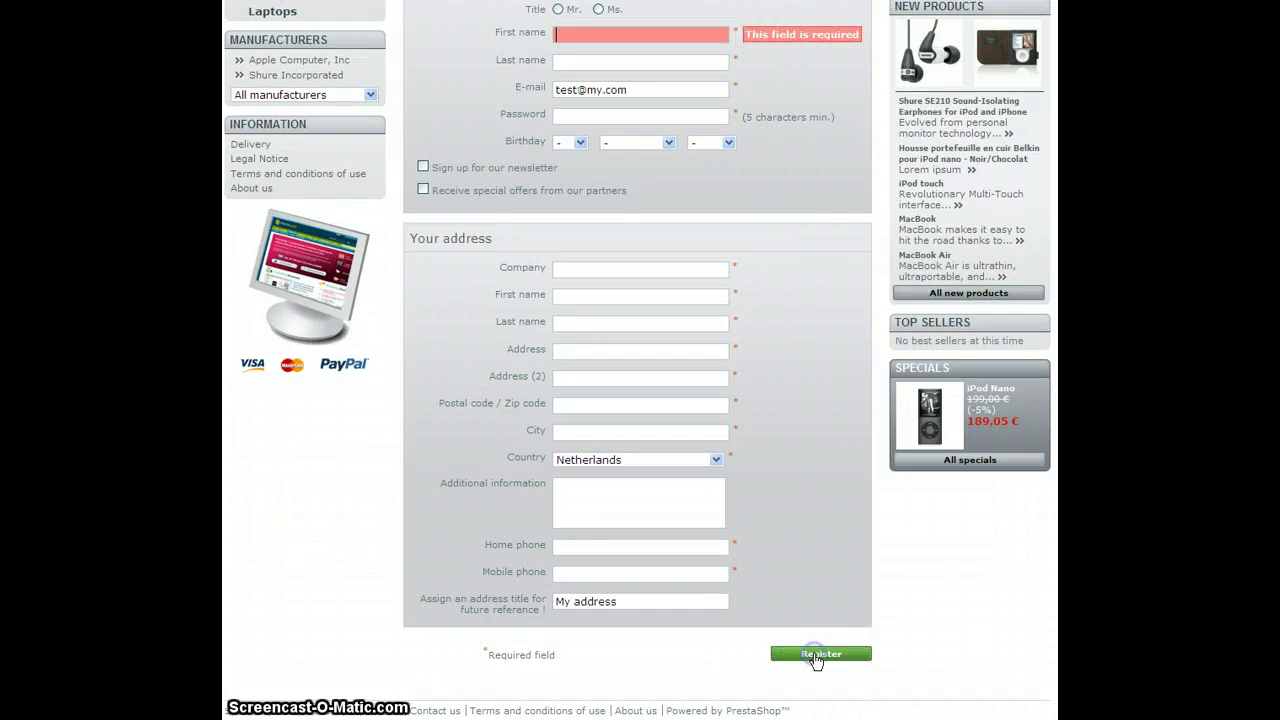
scroll(830, 620, up, 3)
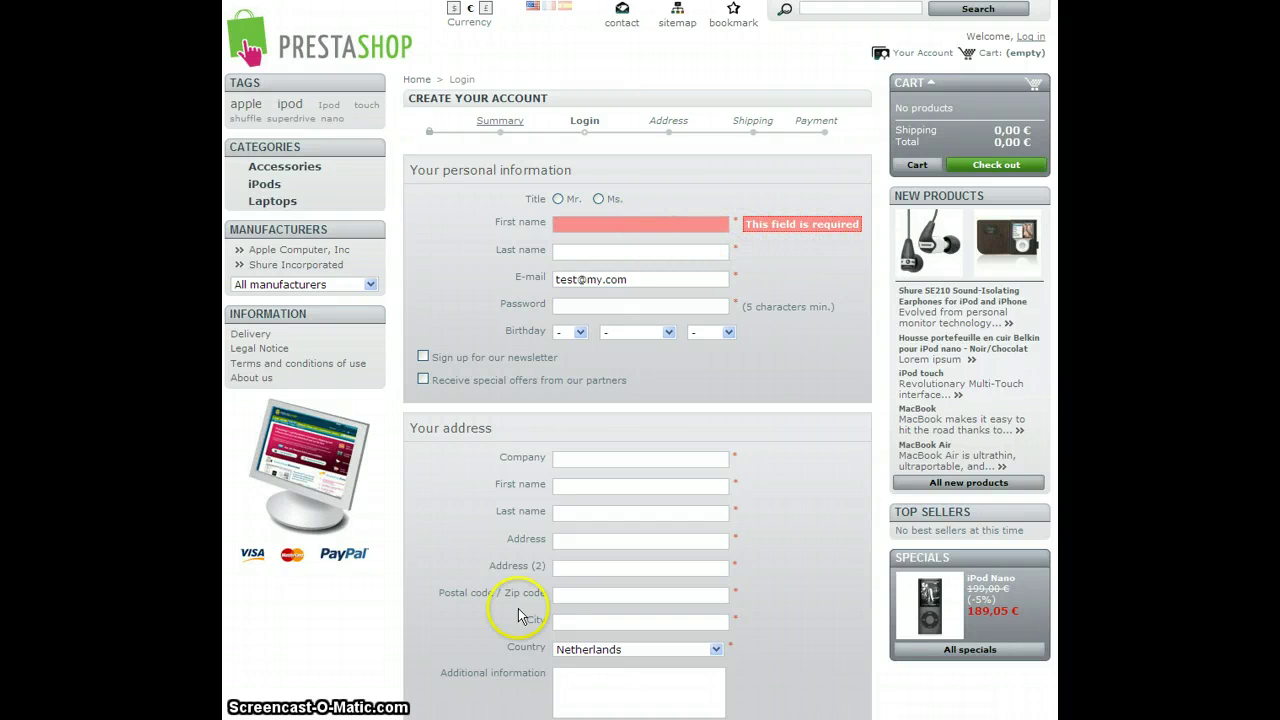
text(jordan)
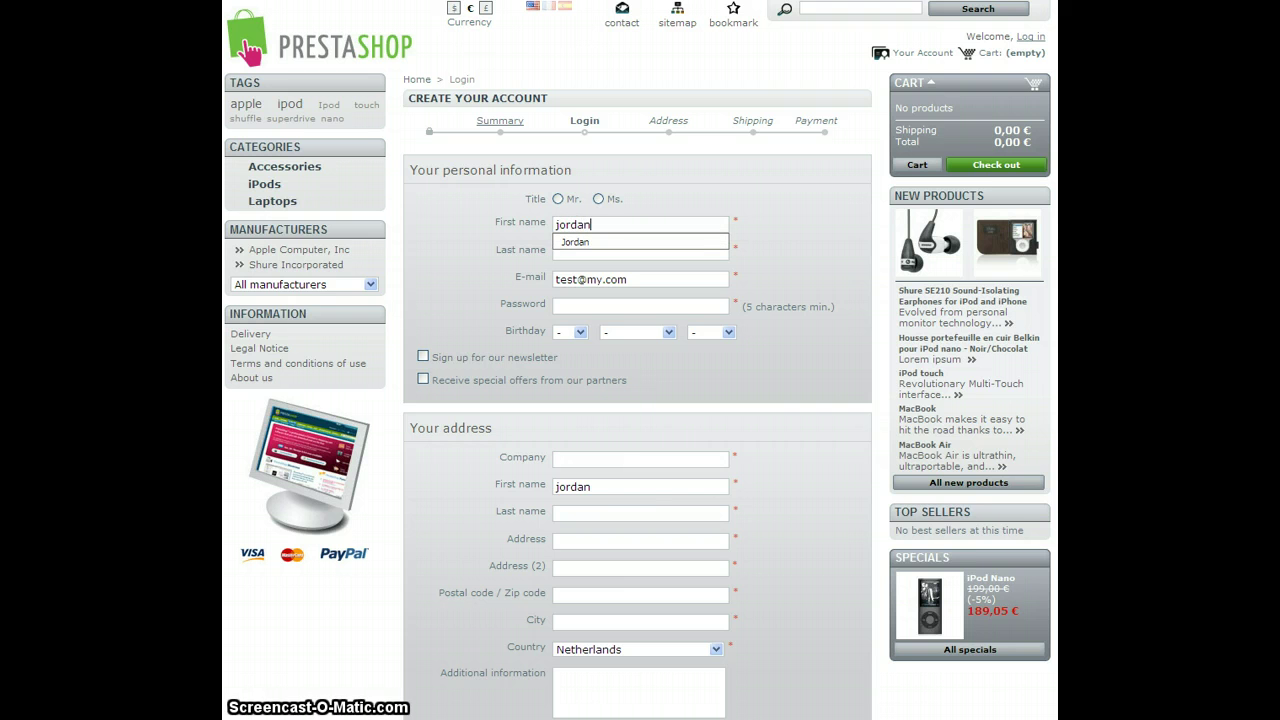
scroll(826, 431, down, 2)
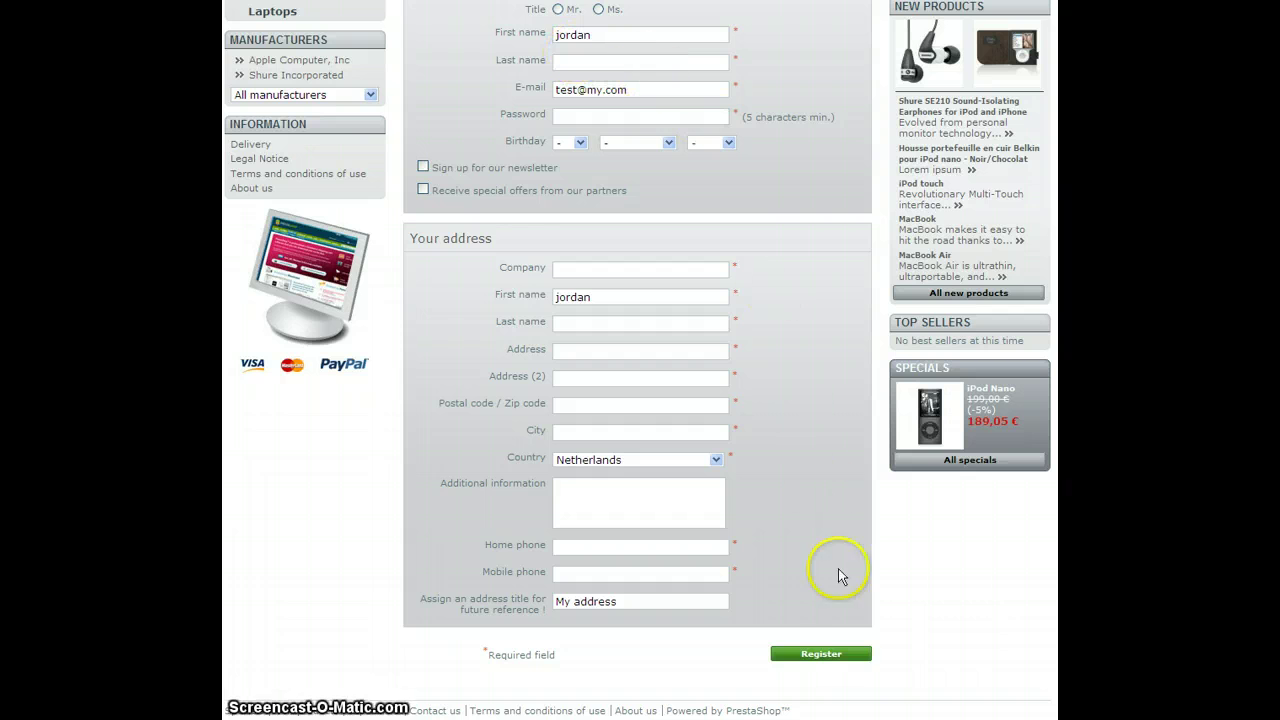
click(839, 658)
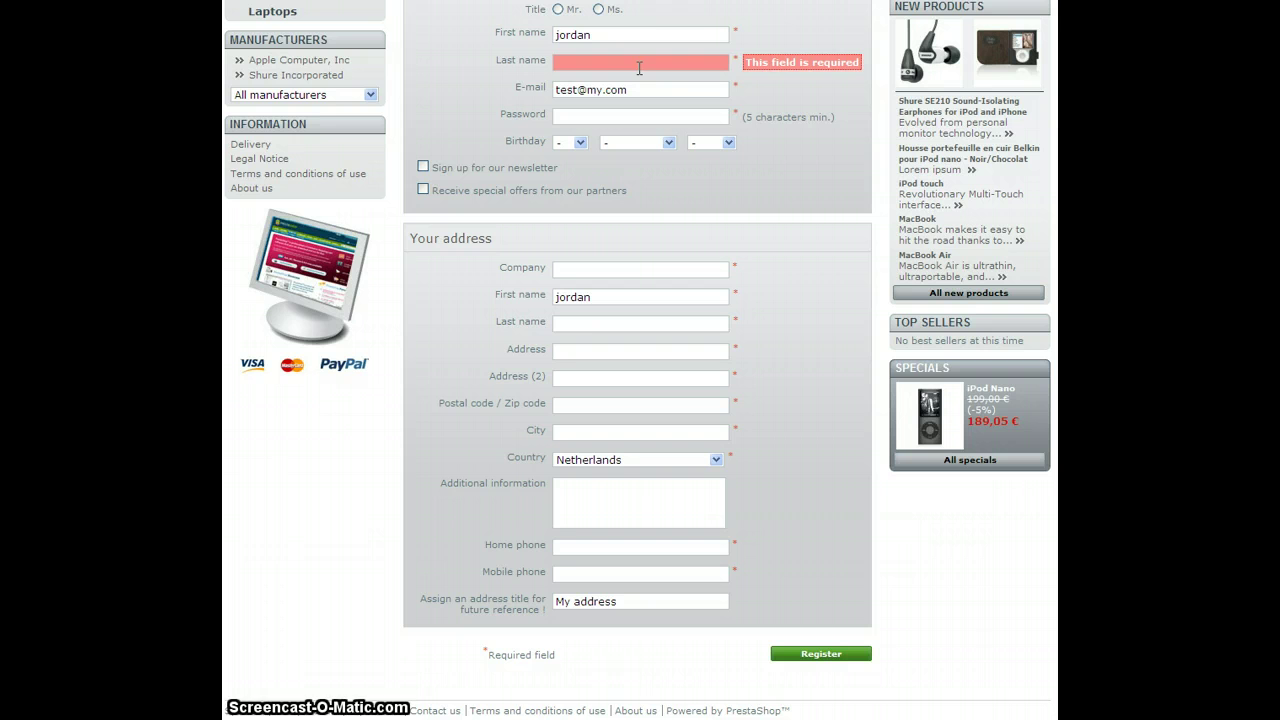
text(tutorial)
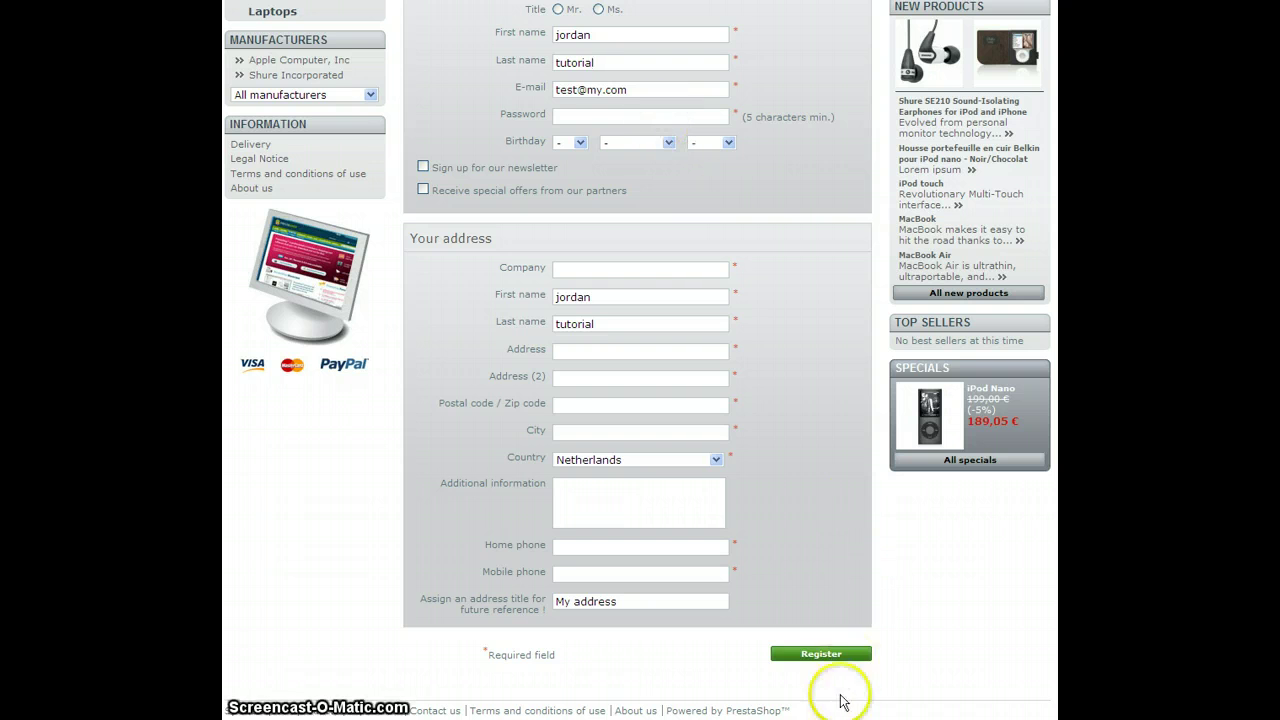
click(838, 655)
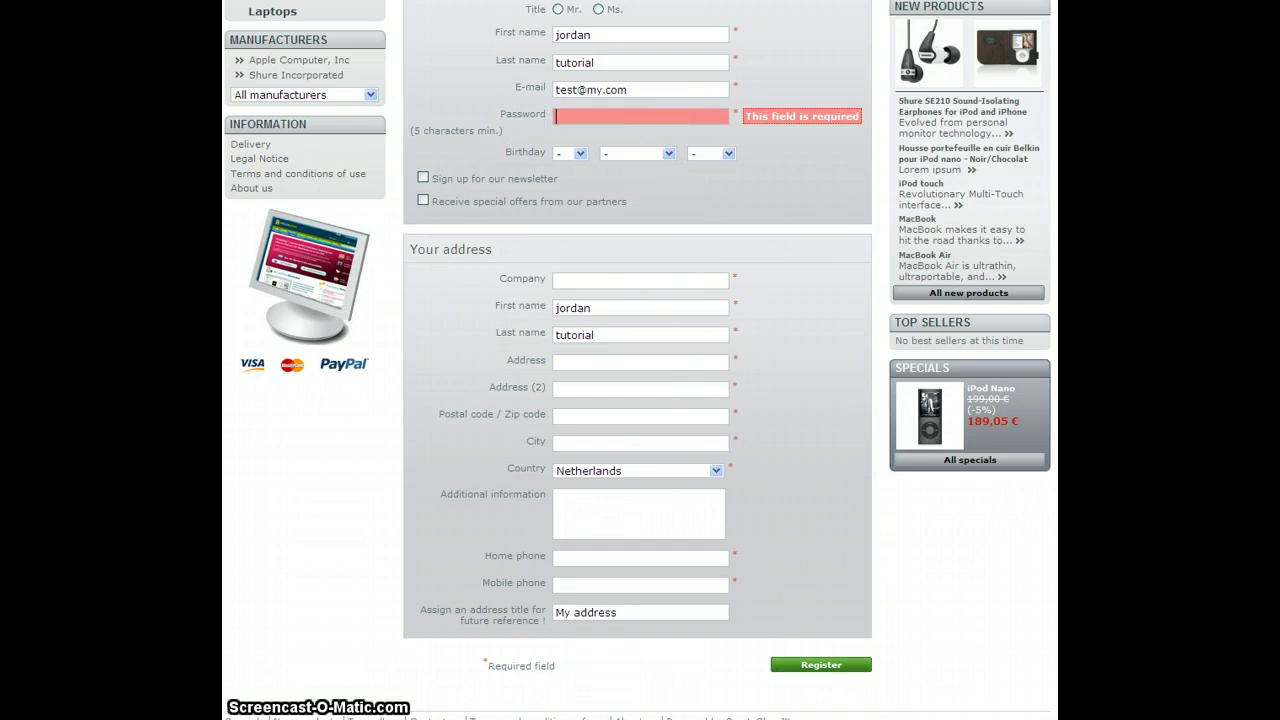
text(123)
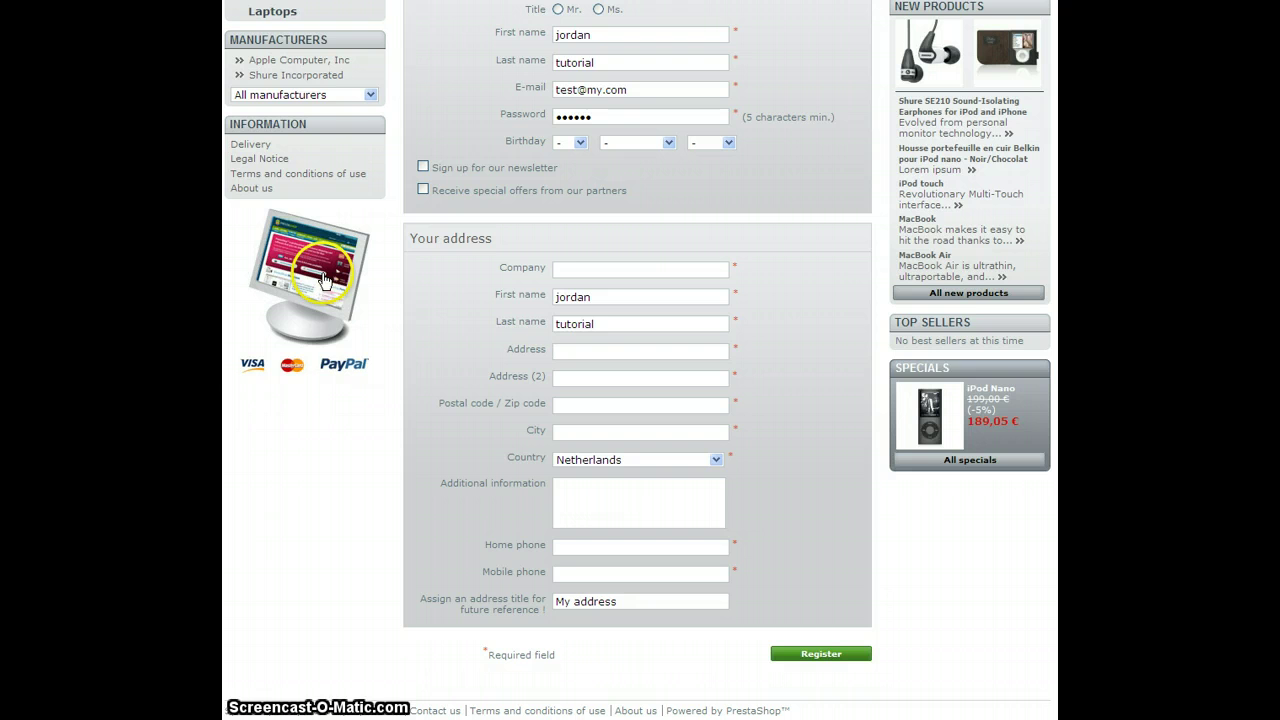
- Resubmit, then fill Company with 'jord' and Address with 'skdak'
click(822, 655)
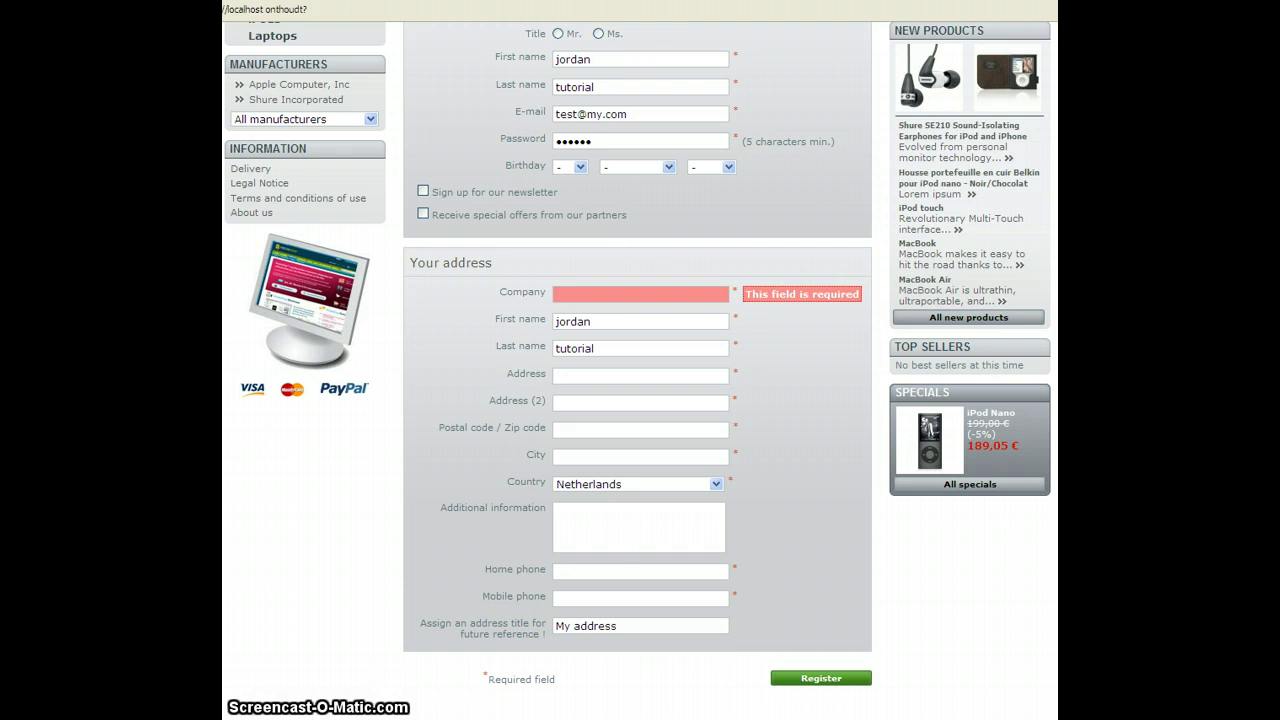
text(jordan)
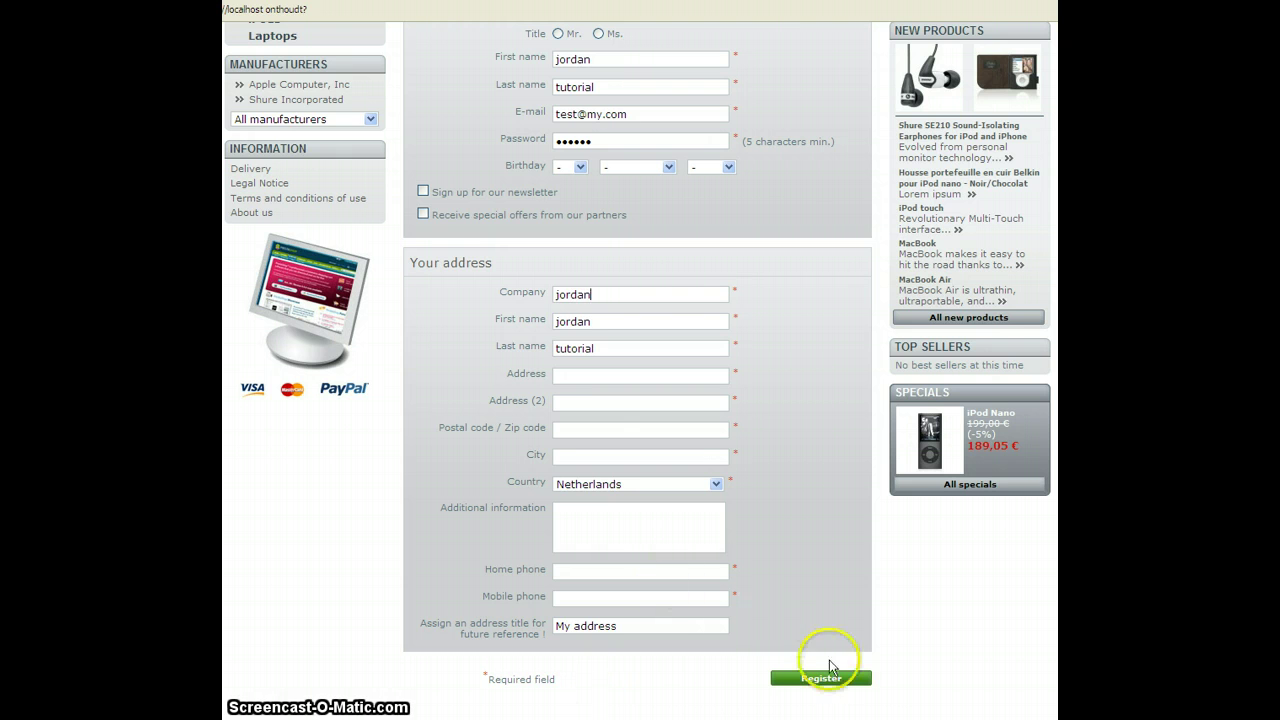
click(821, 680)
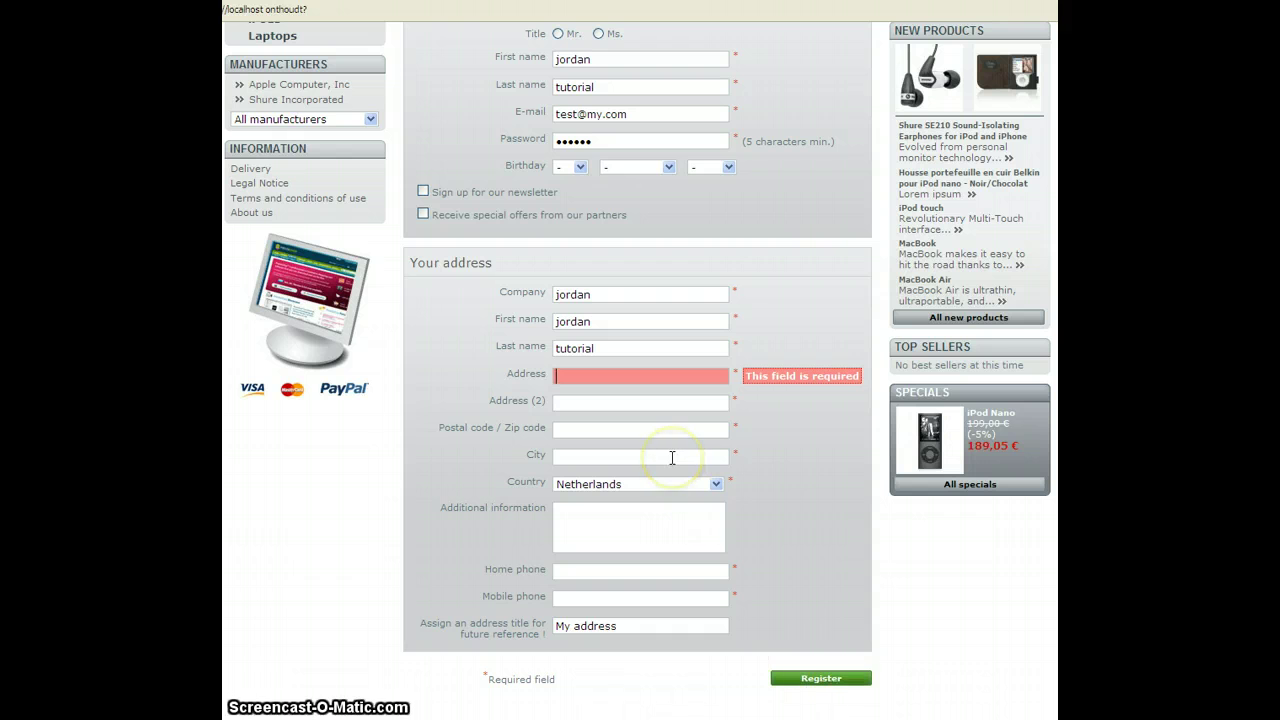
text(skdakda)
click(825, 678)
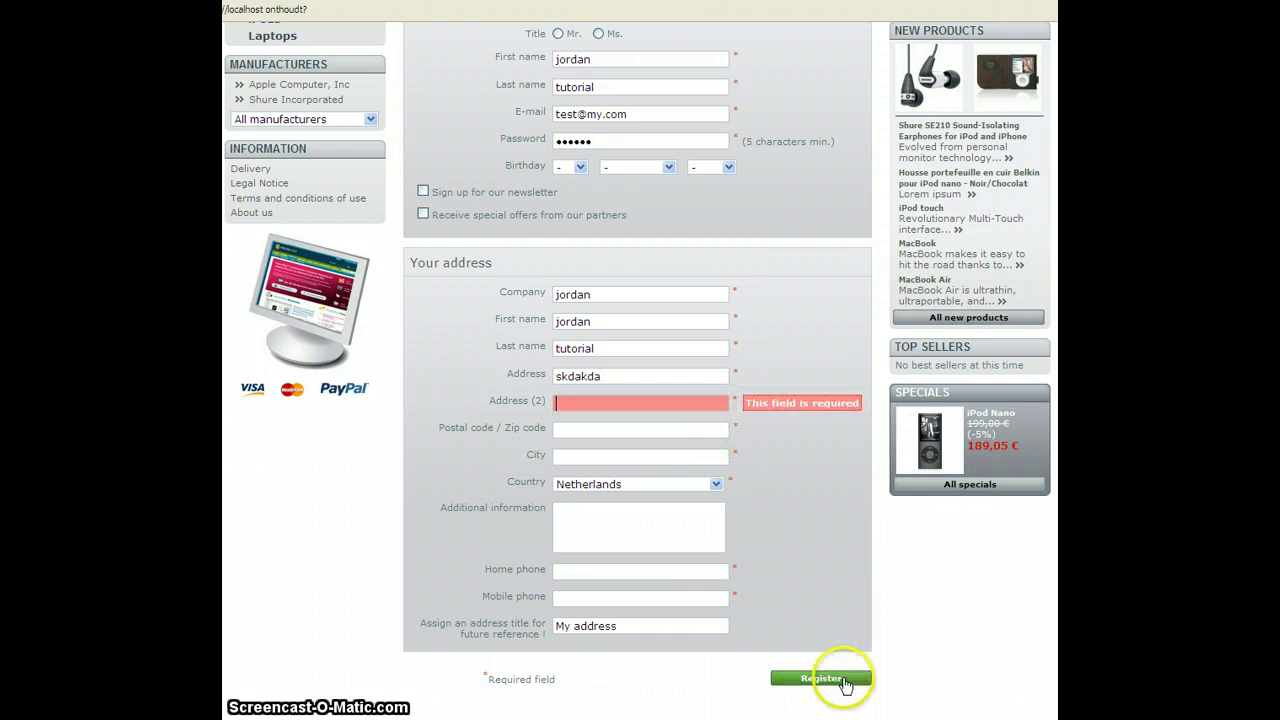
- Enter Address (2) 'asdad', Home phone 'asdsdaaa', Mobile phone 'asdadad', and submit the form
text(asdad)
click(812, 680)
text(asdsdaaa)
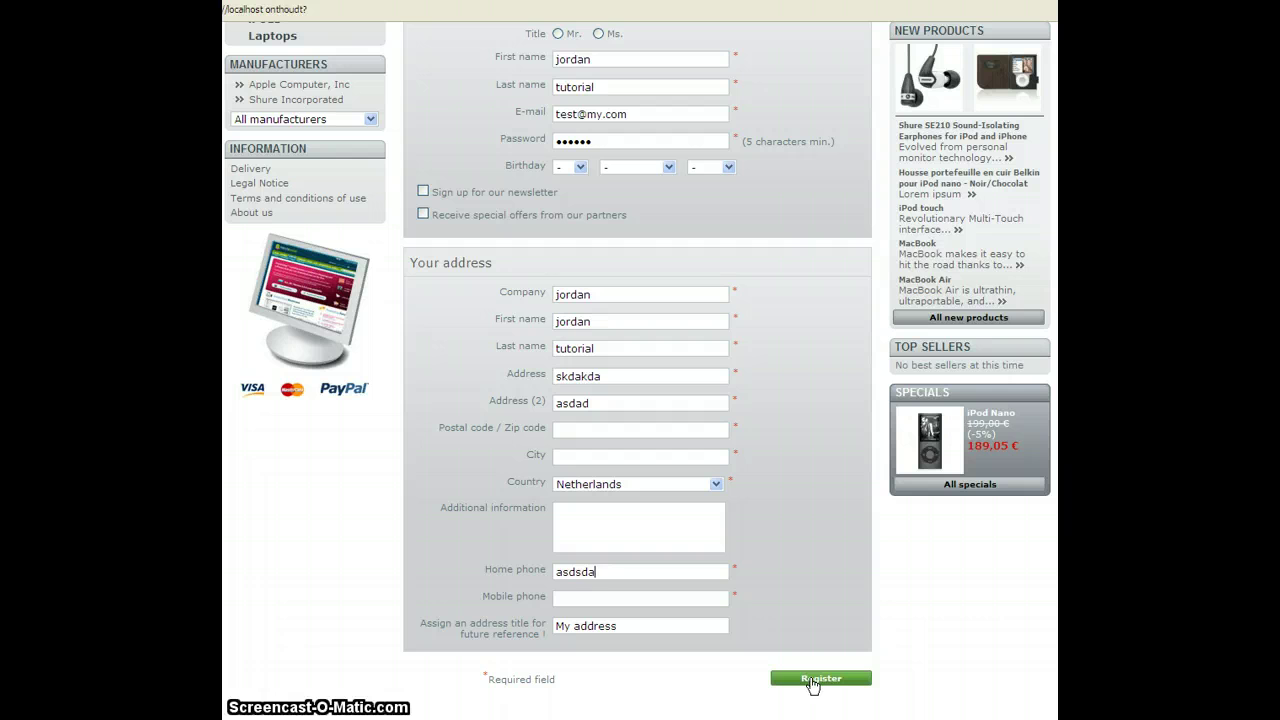
click(812, 680)
text(asdadad)
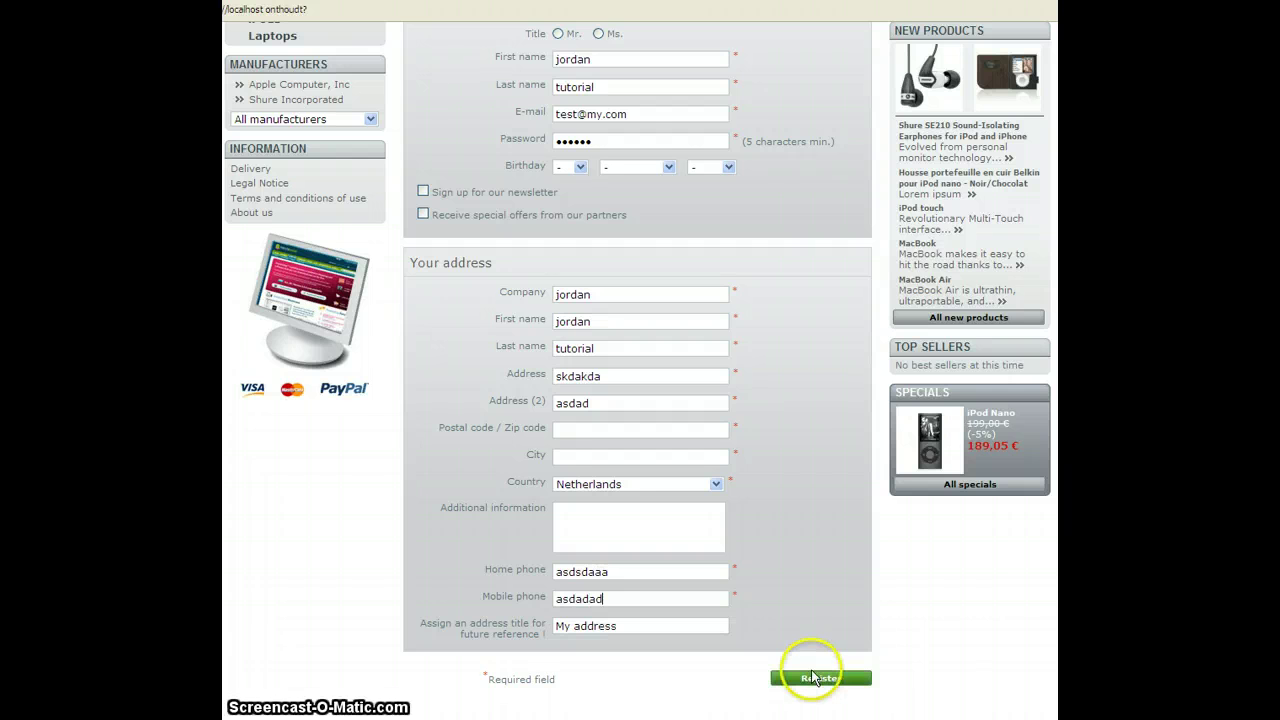
click(812, 680)
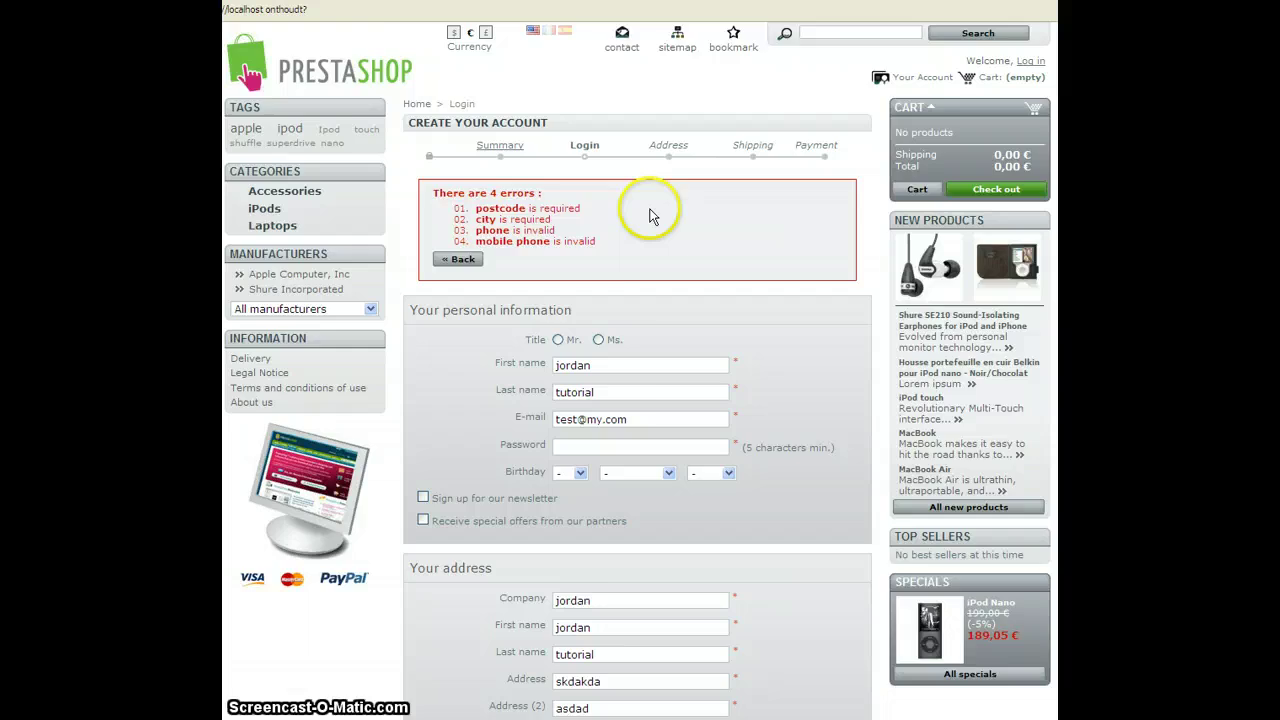
scroll(650, 215, down, 3)
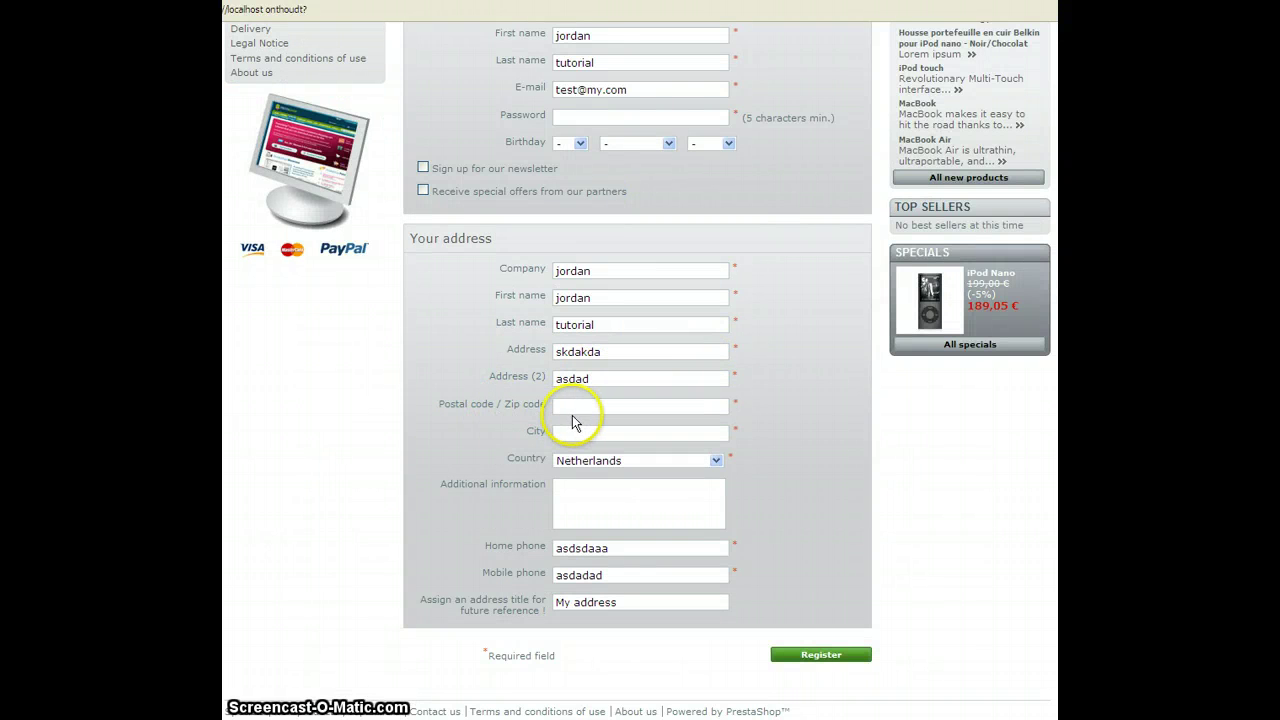
scroll(645, 440, up, 3)
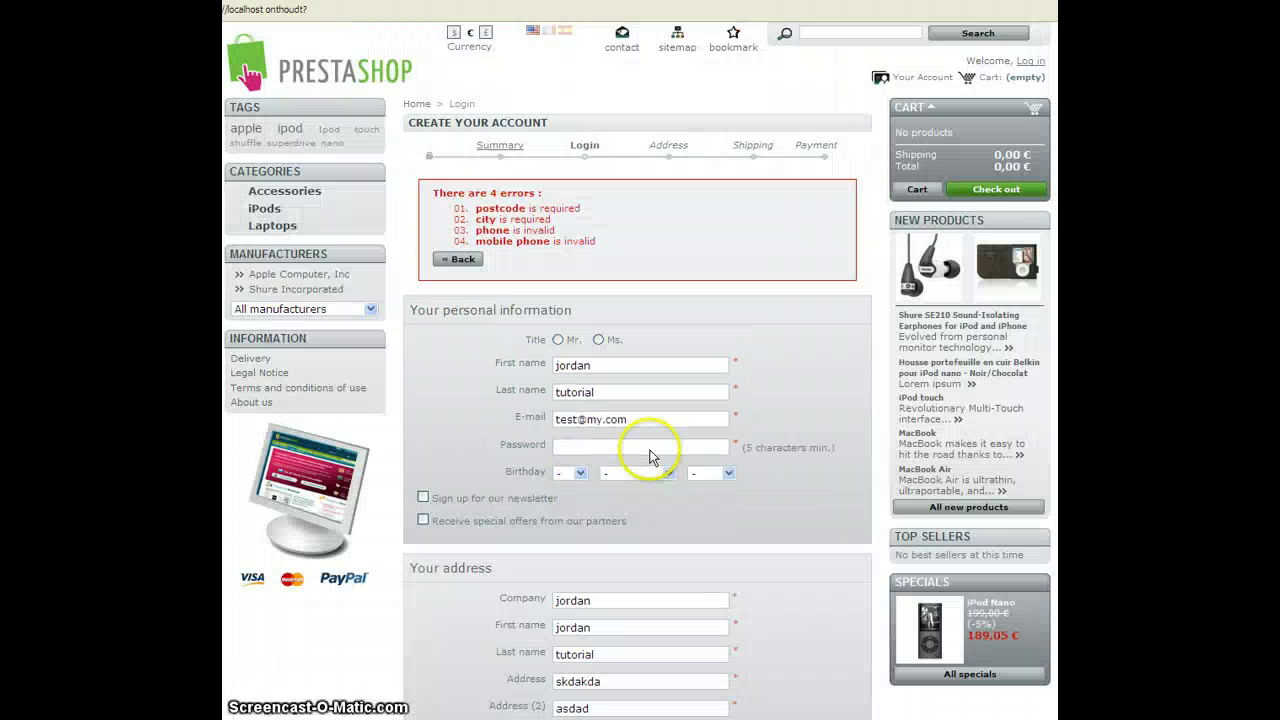
scroll(580, 271, down, 3)
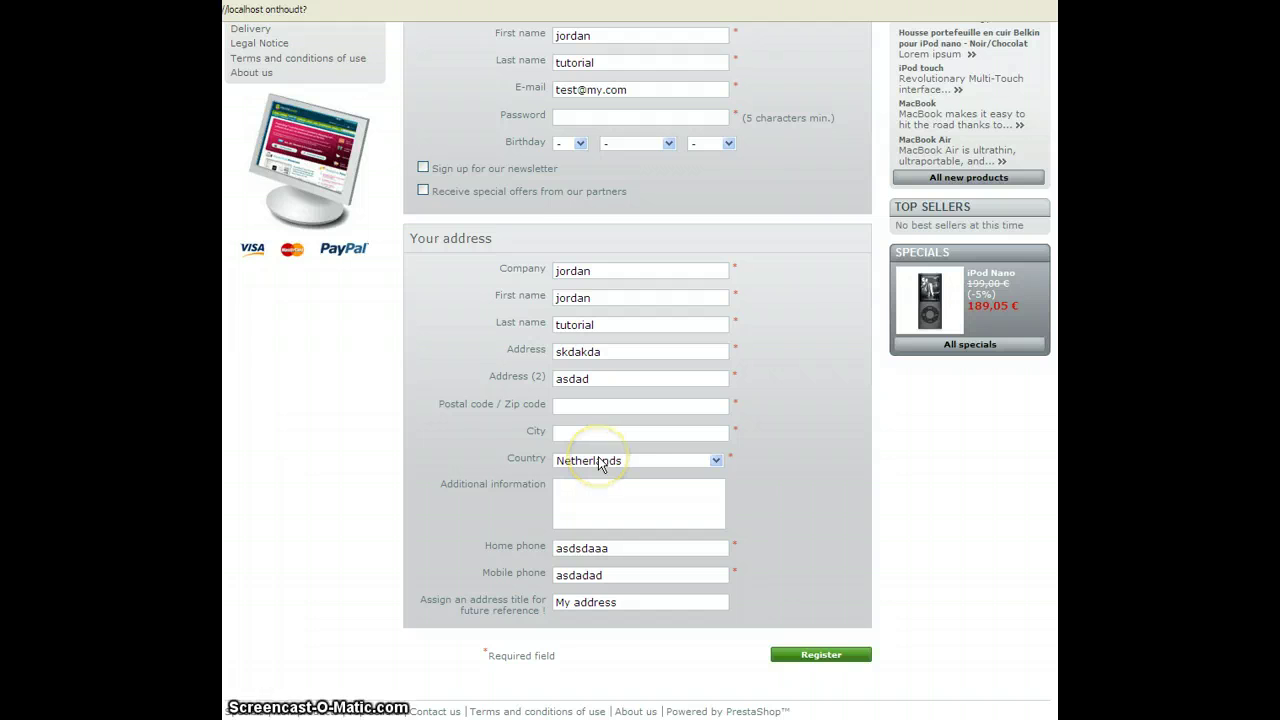
key(Return)
scroll(857, 657, down, 5)
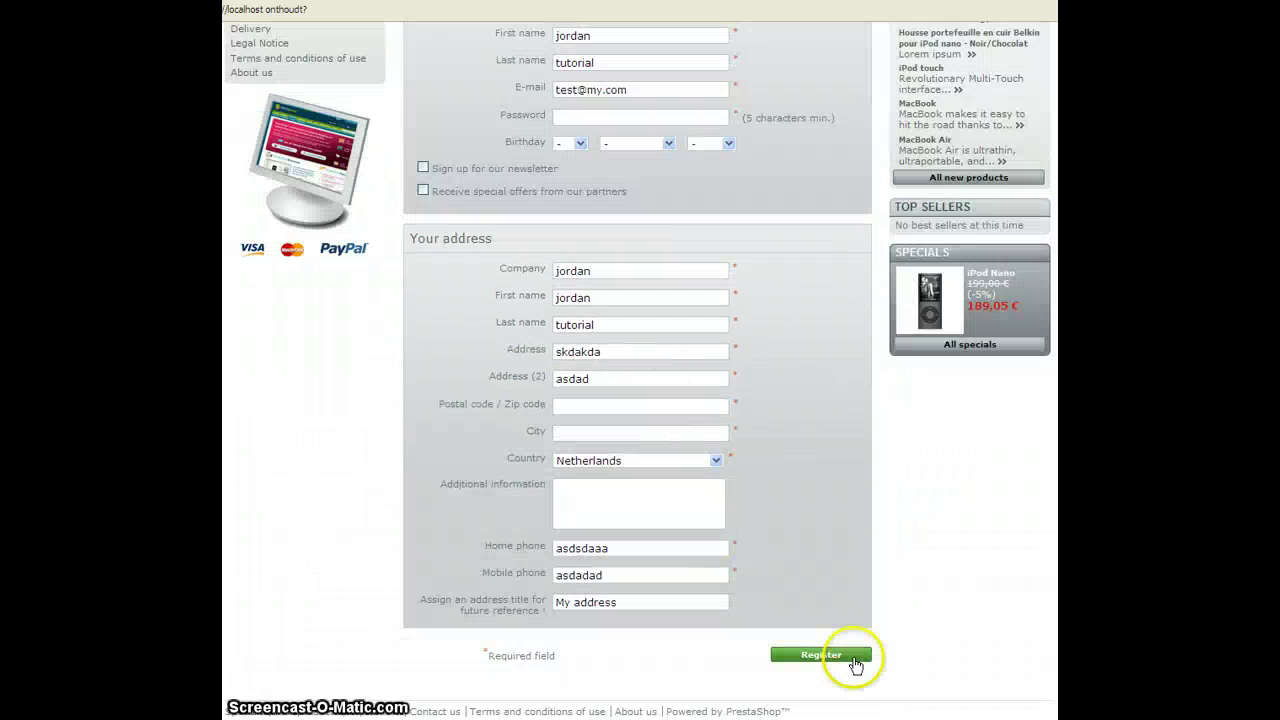
click(851, 660)
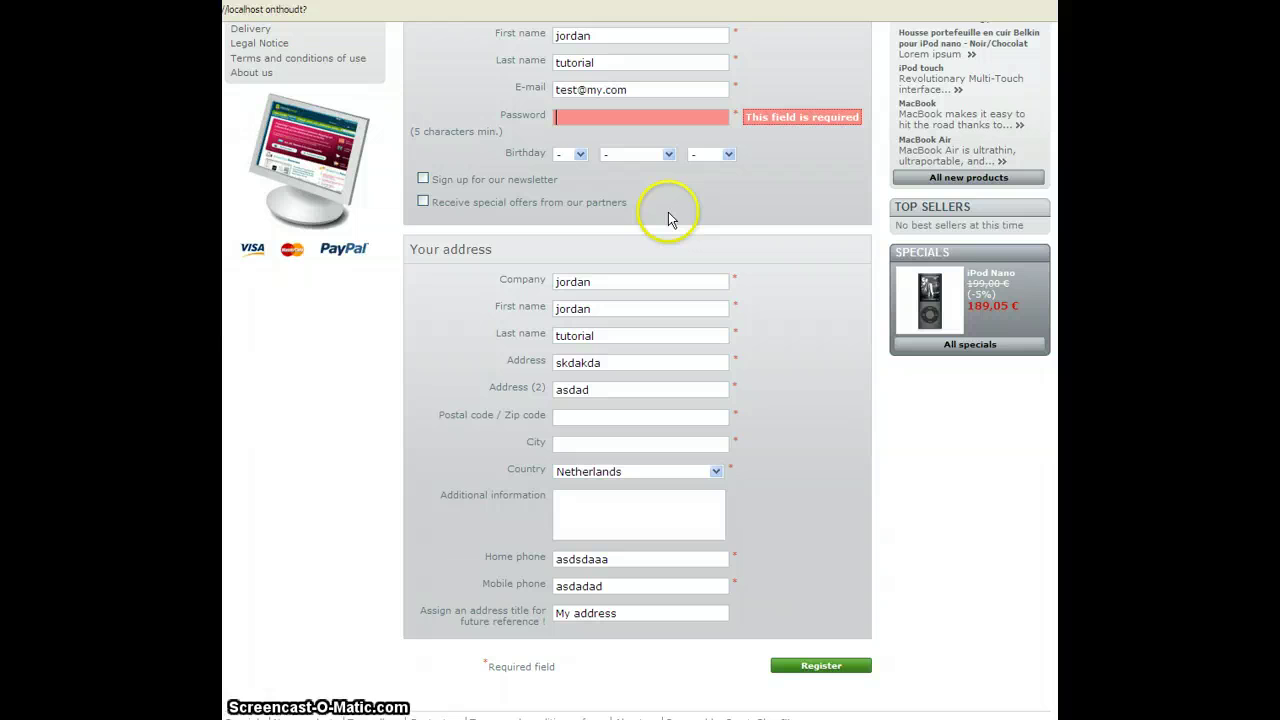
text(12345)
click(803, 656)
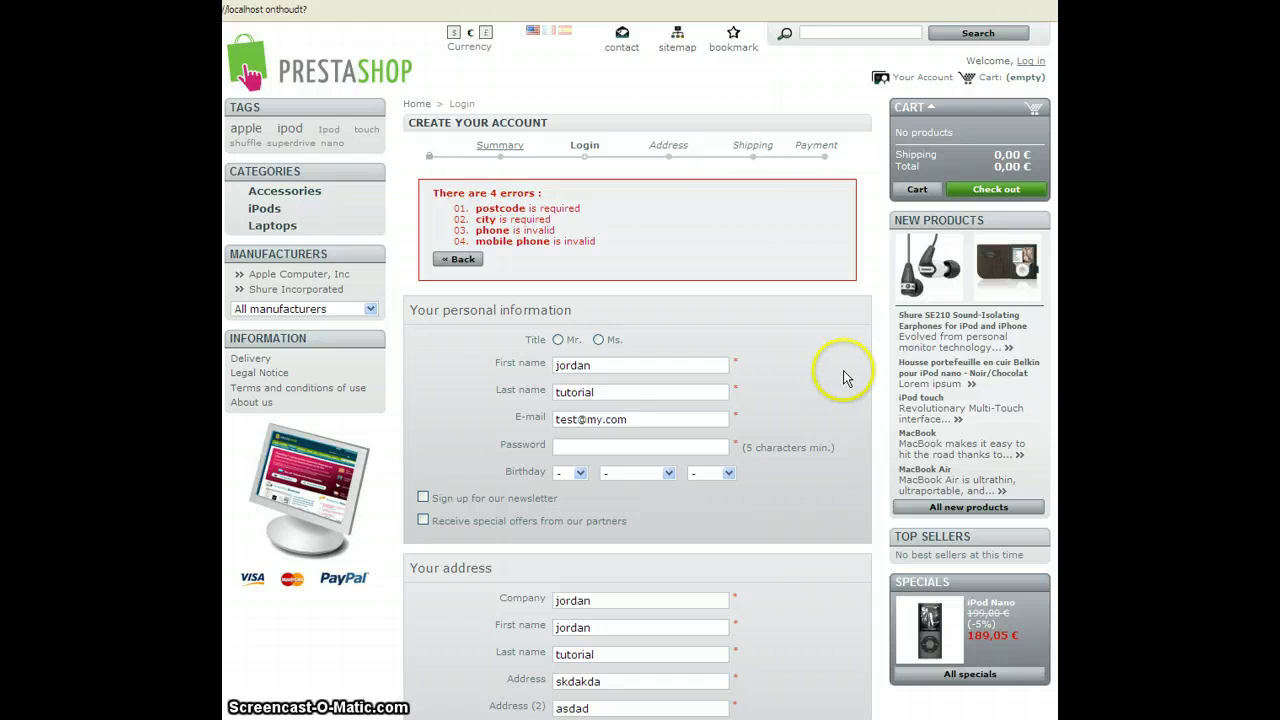
- Review the four-error list and address form, selecting the Company label text
scroll(838, 377, down, 5)
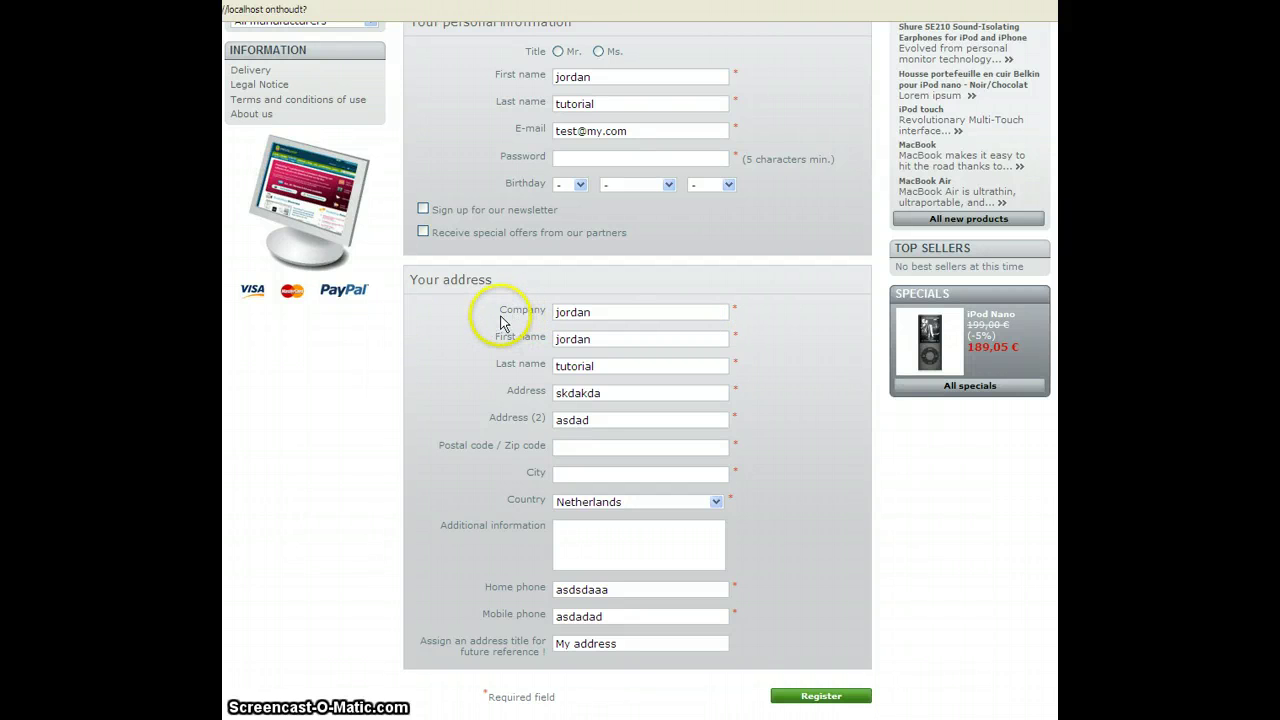
drag(499, 309, 773, 315)
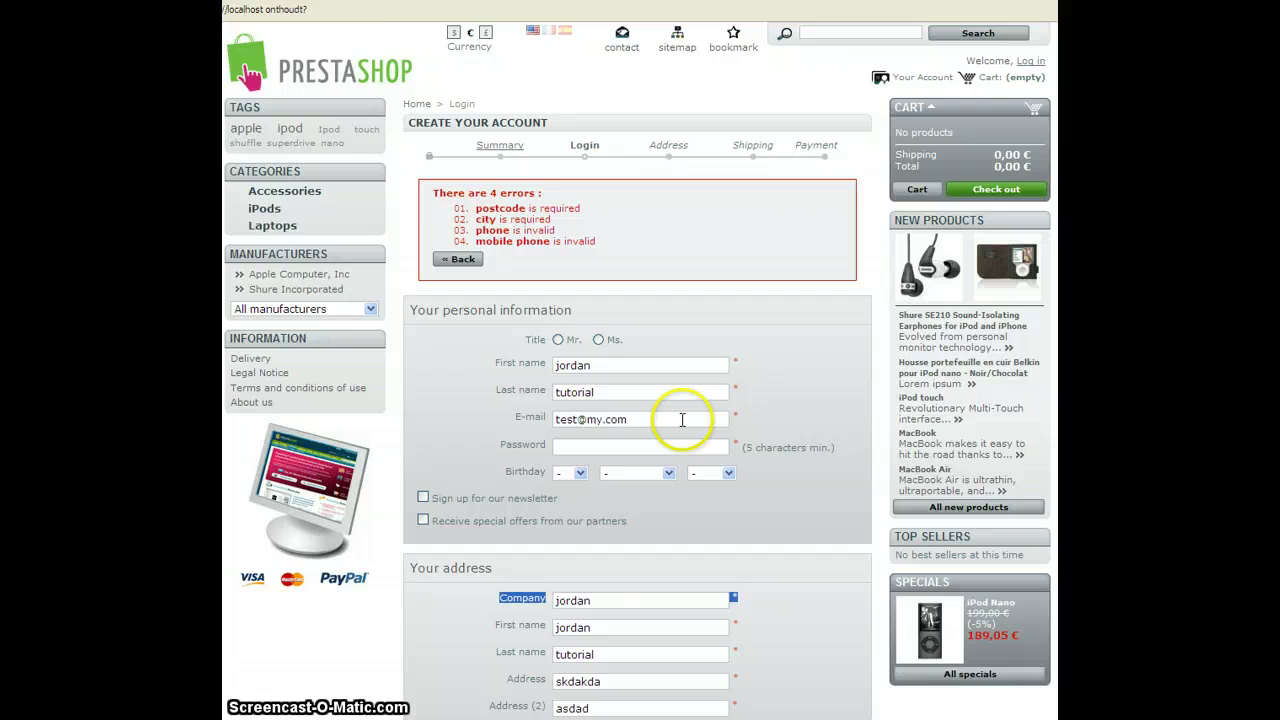
scroll(682, 400, down, 3)
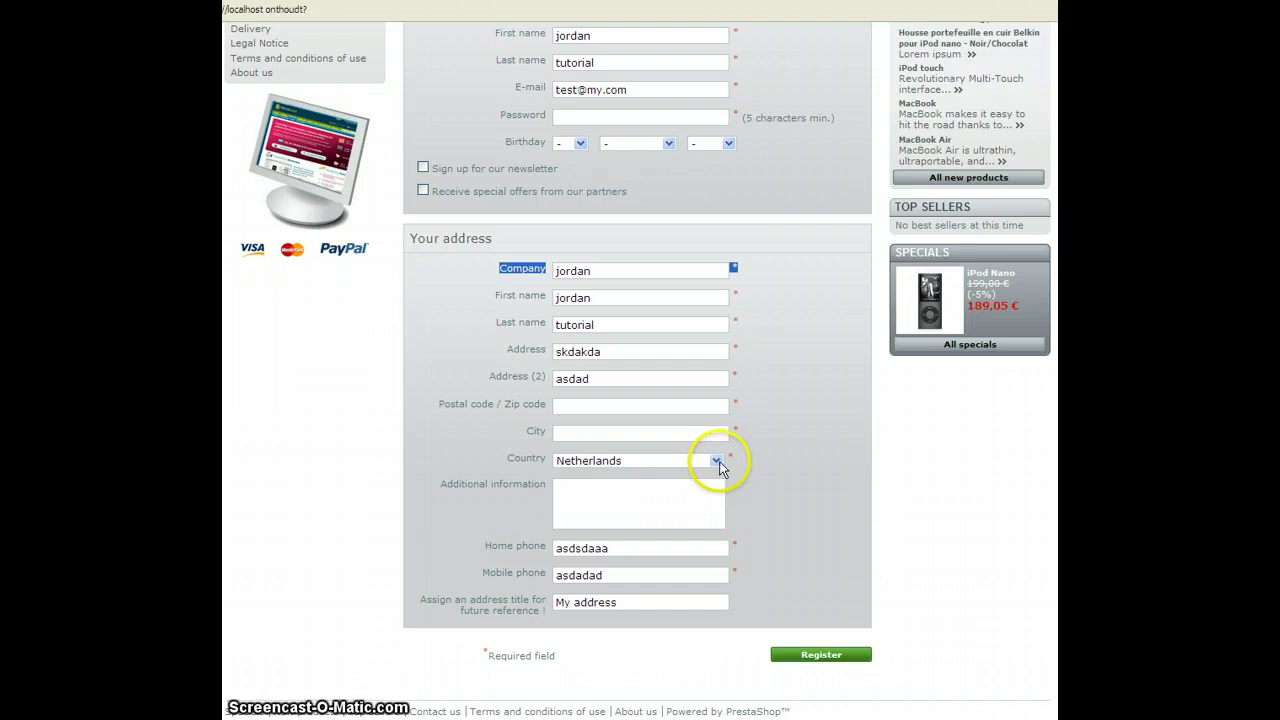
scroll(716, 465, up, 6)
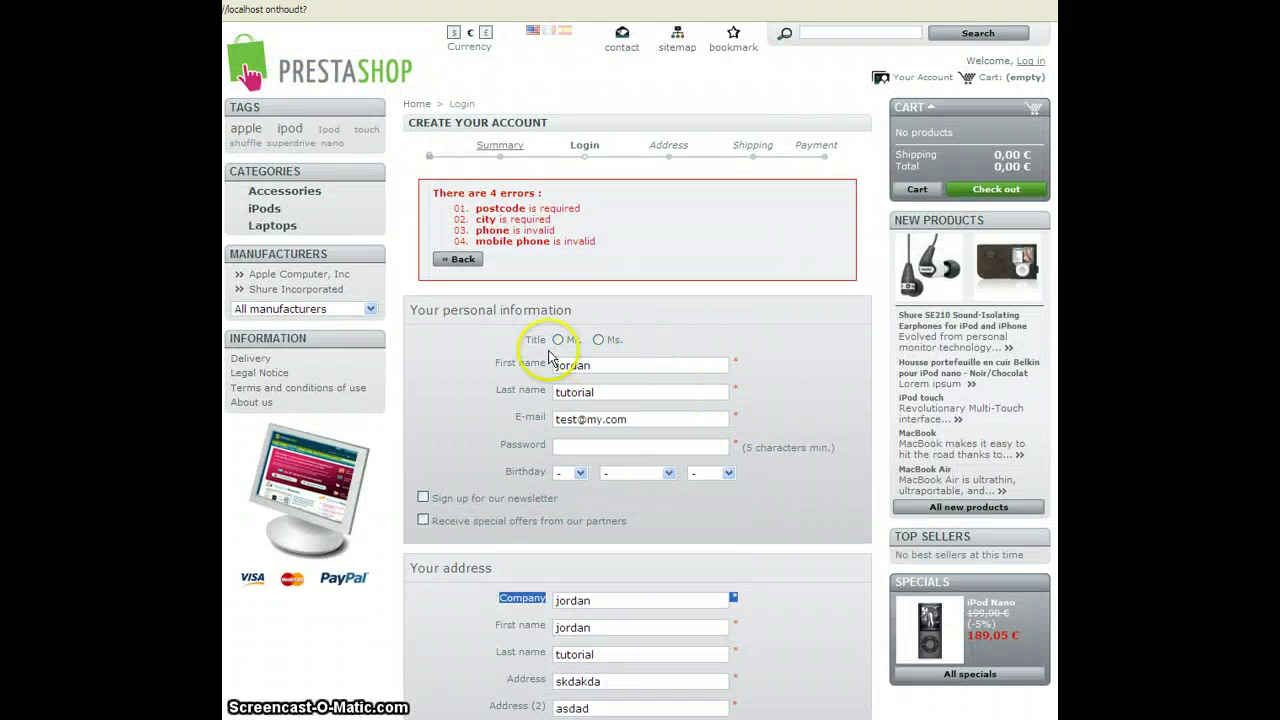
- Scroll down to the Password field flagged 'This field is required'
scroll(708, 345, down, 5)
scroll(745, 390, up, 5)
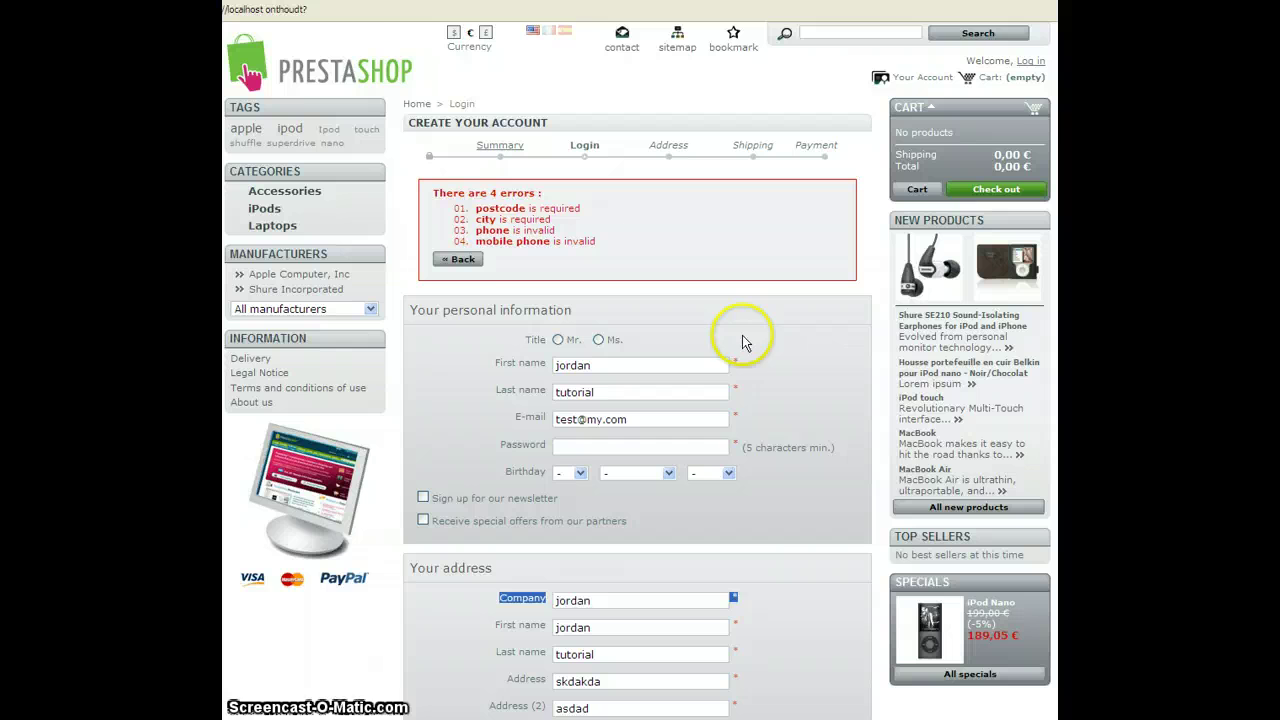
scroll(723, 289, down, 2)
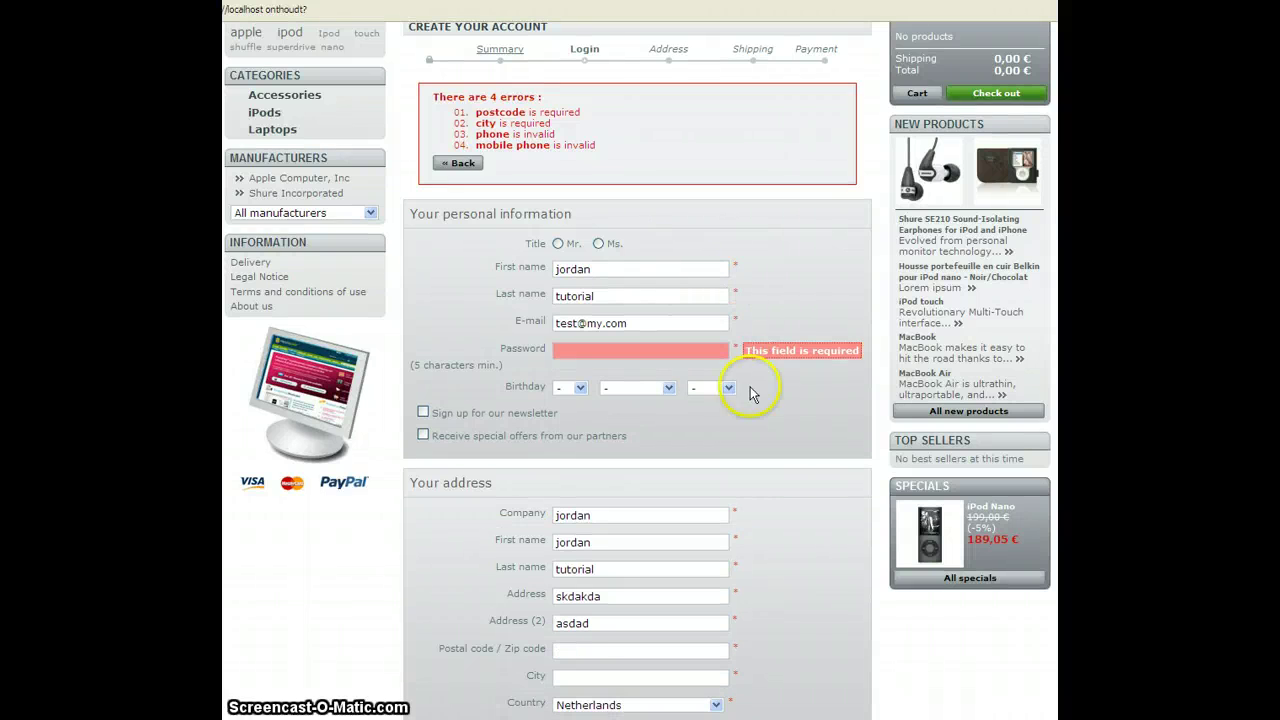
scroll(749, 391, down, 4)
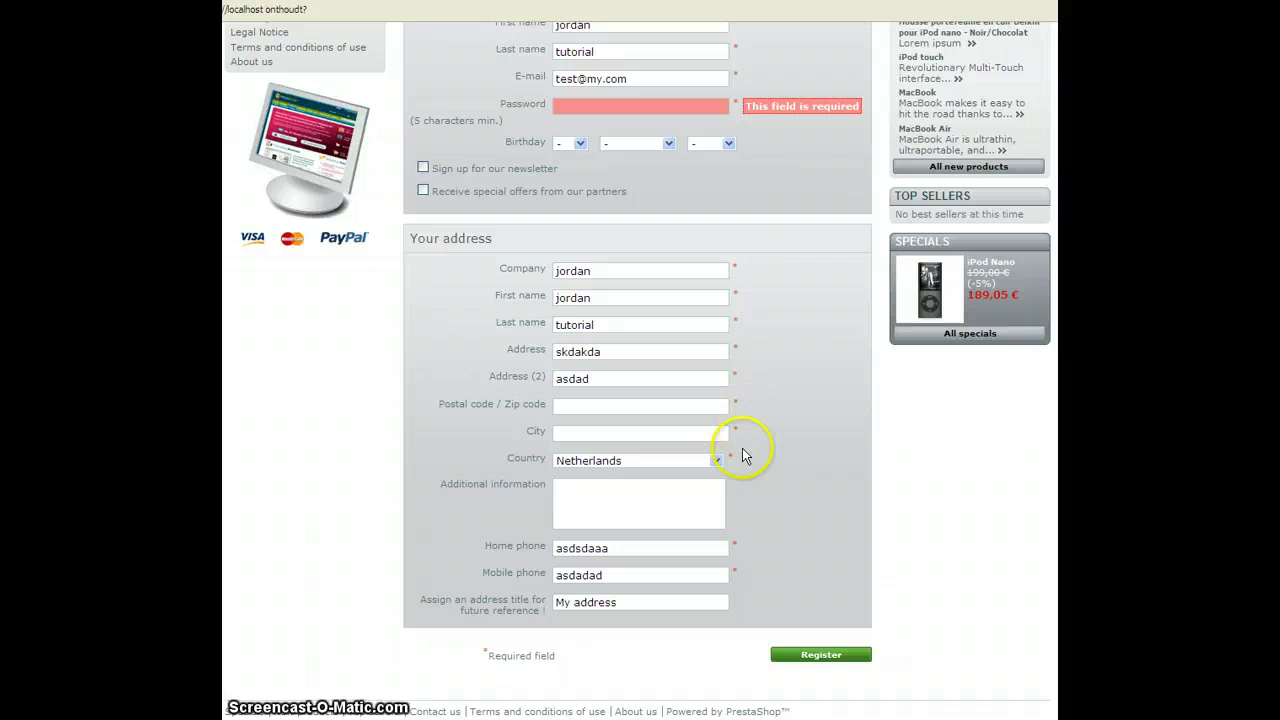
scroll(740, 455, up, 5)
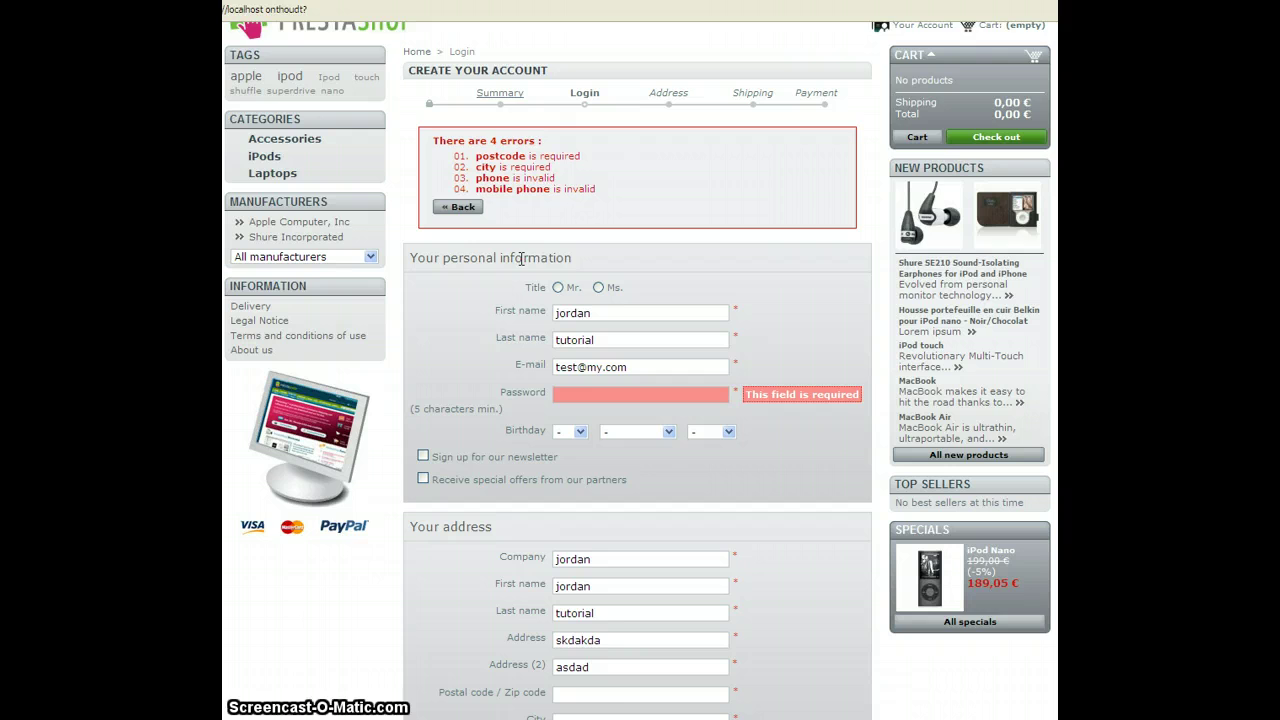
scroll(540, 372, down, 5)
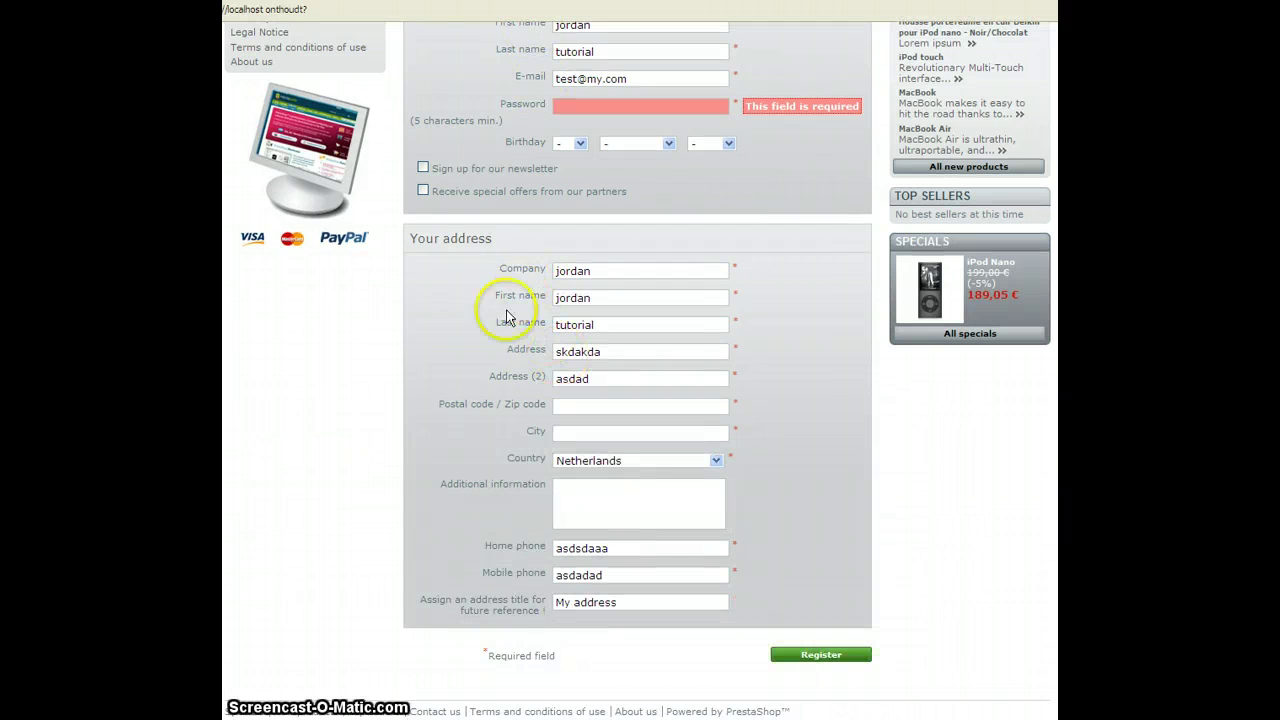
- Point out the Company and Last name field labels by selecting their text
click(493, 270)
drag(493, 270, 543, 334)
double_click(507, 324)
drag(516, 323, 530, 354)
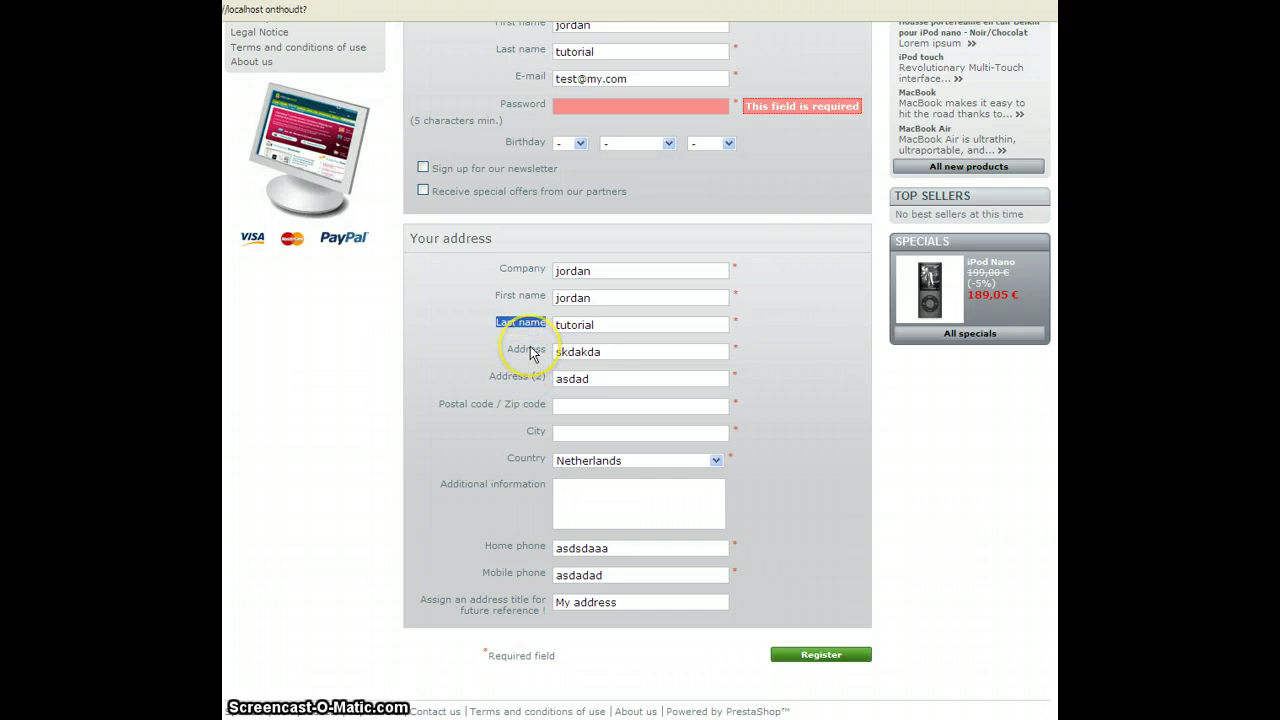
scroll(509, 371, up, 5)
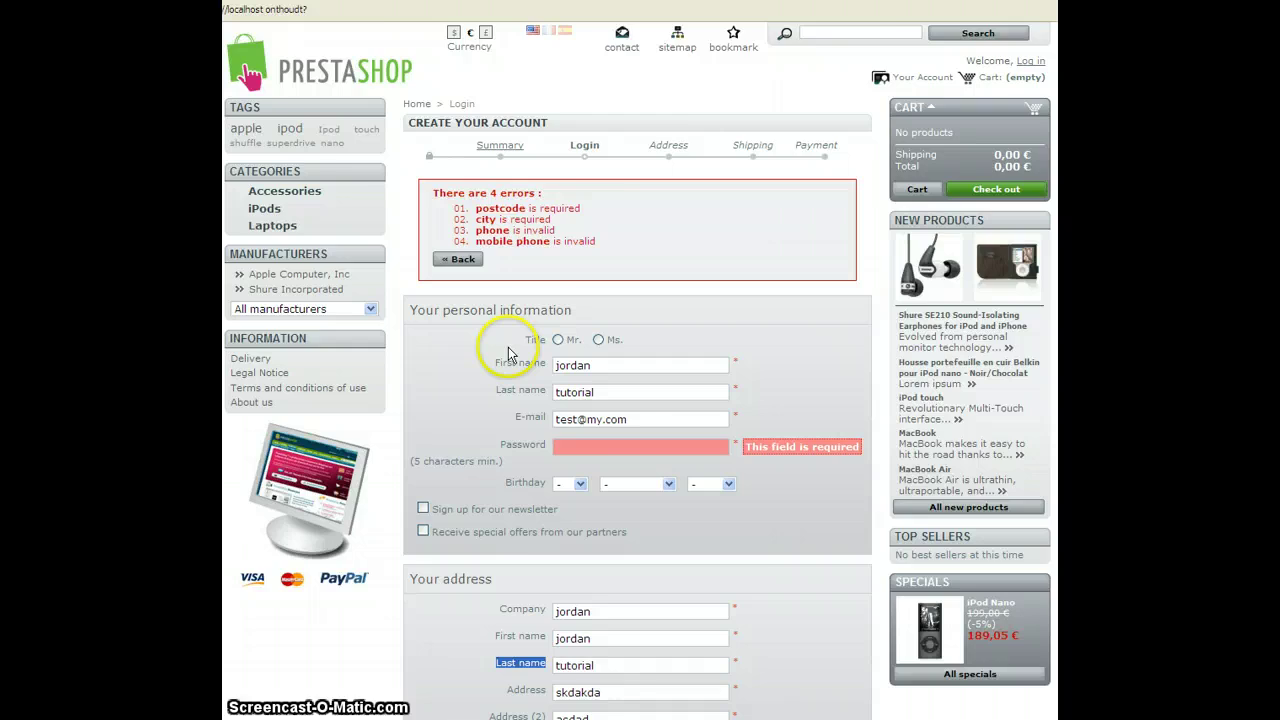
scroll(509, 350, down, 5)
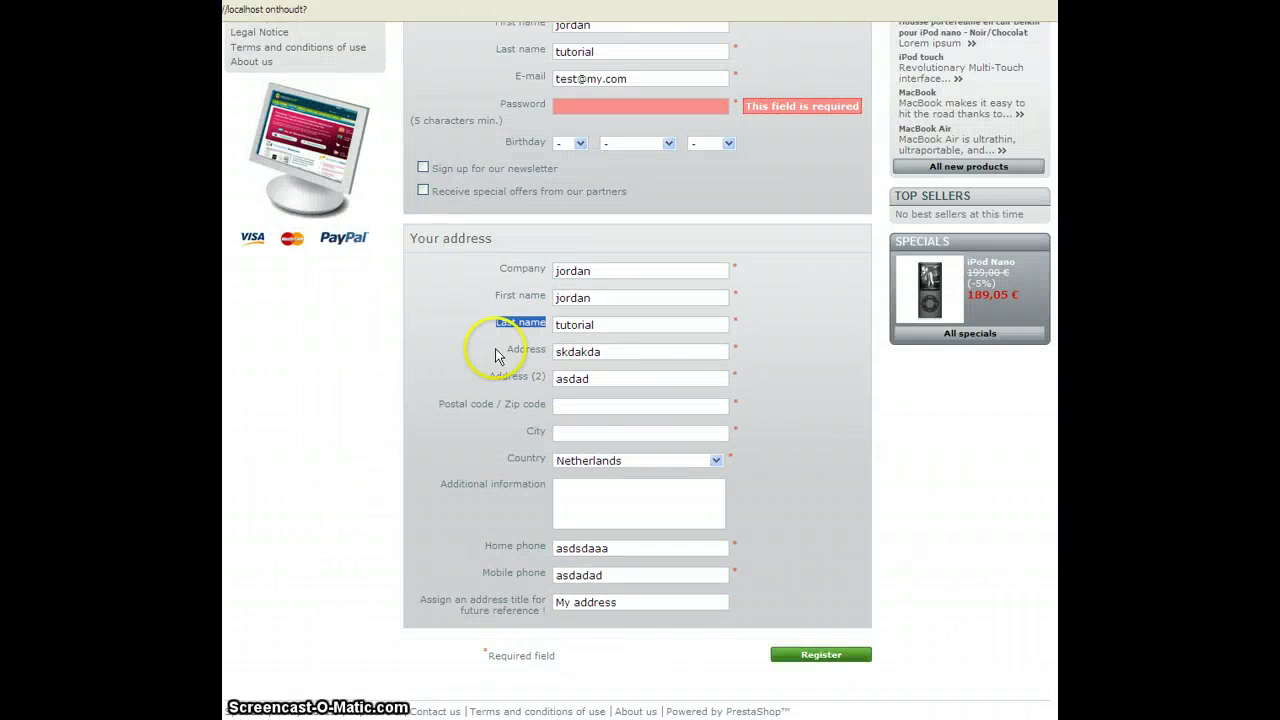
click(473, 330)
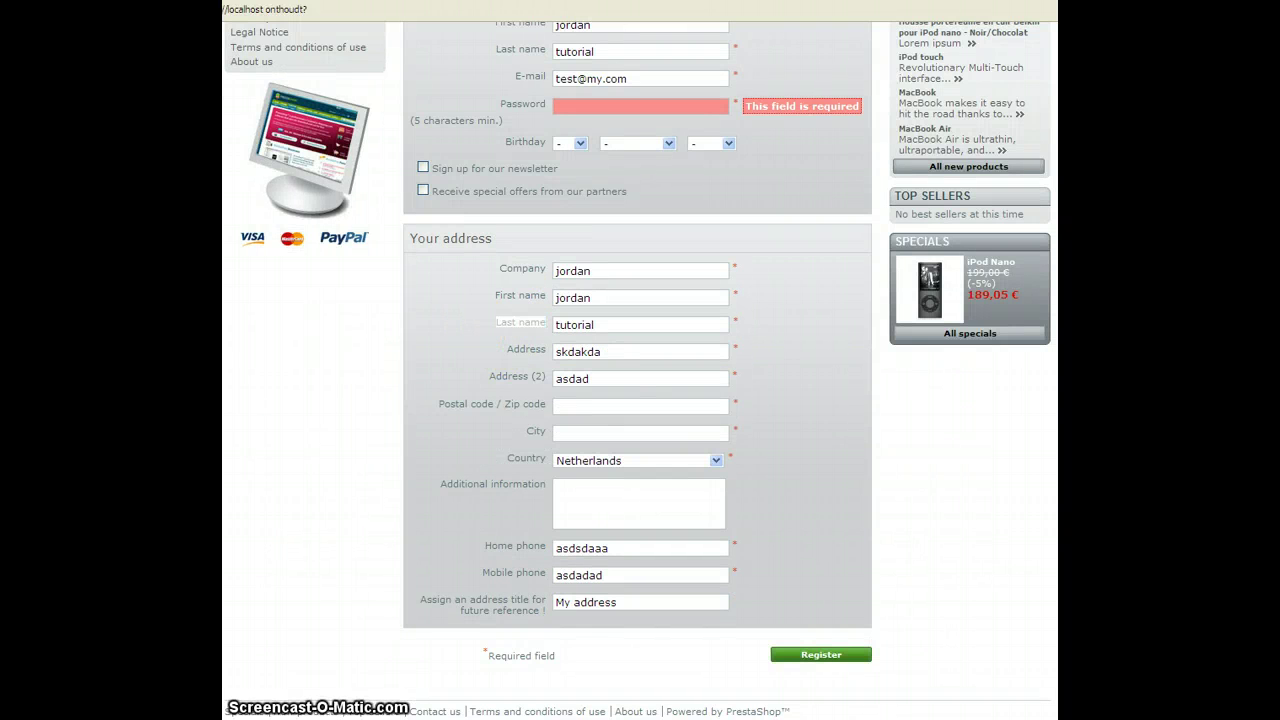